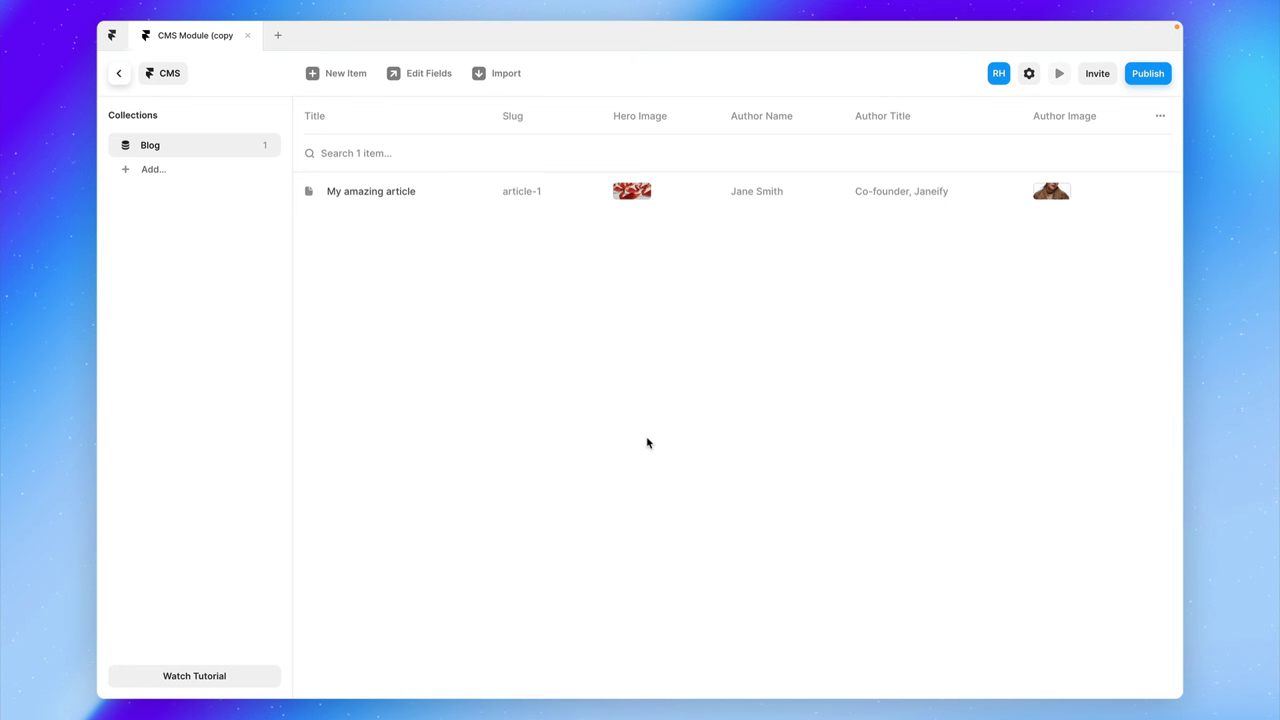
Step: Review the My amazing article entry's fields, then close the Blog CMS view
left_click(600, 193)
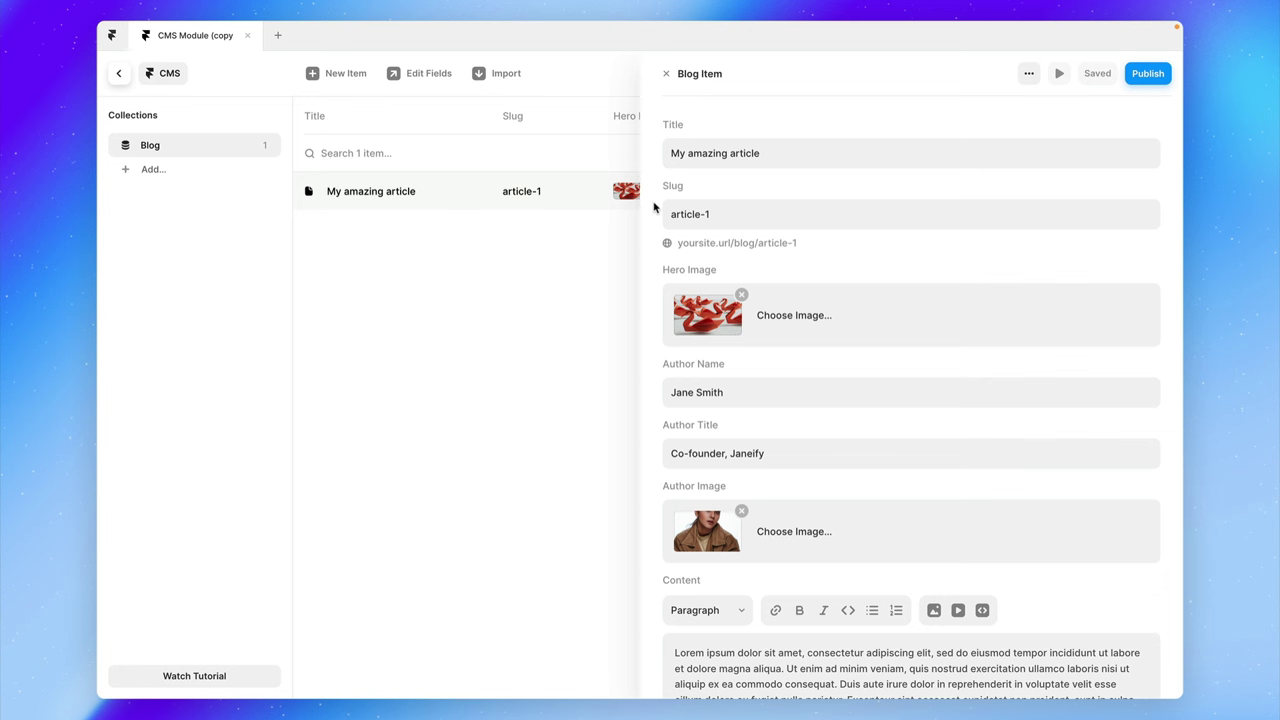
key("Escape")
key("Escape")
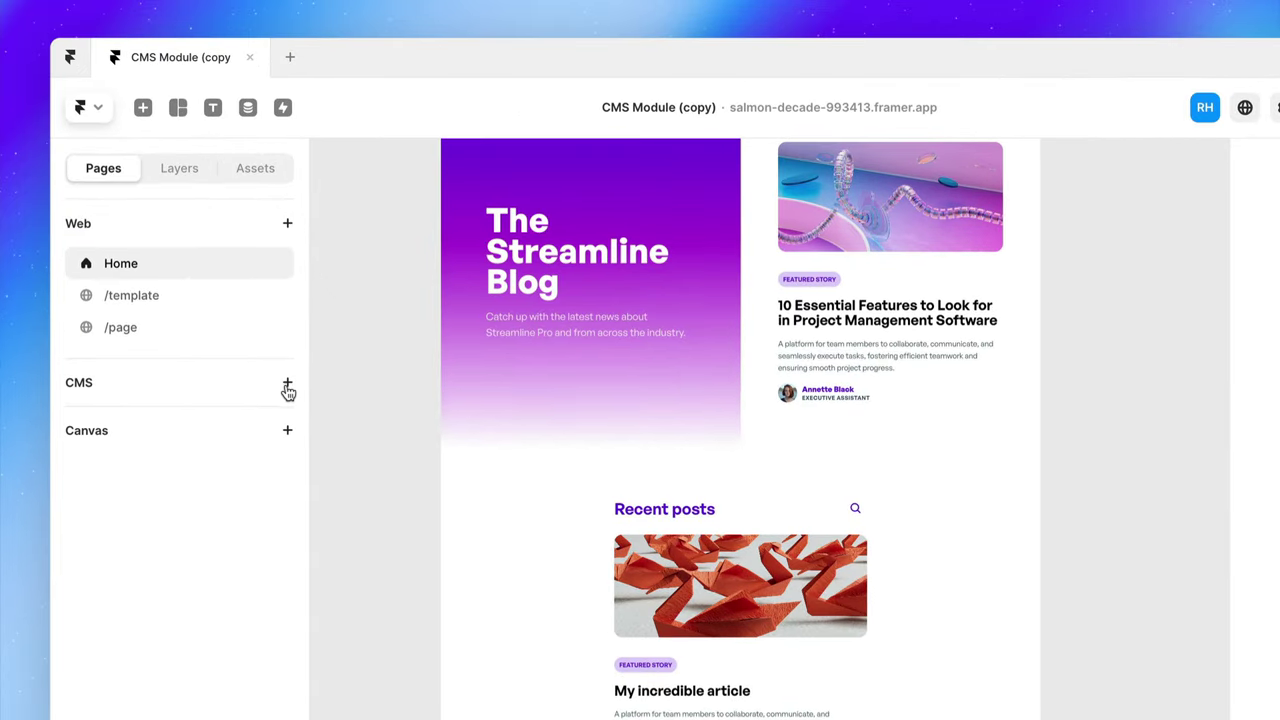
Step: Add a Detail Page for the Blog collection from the Pages panel's CMS section
left_click(287, 384)
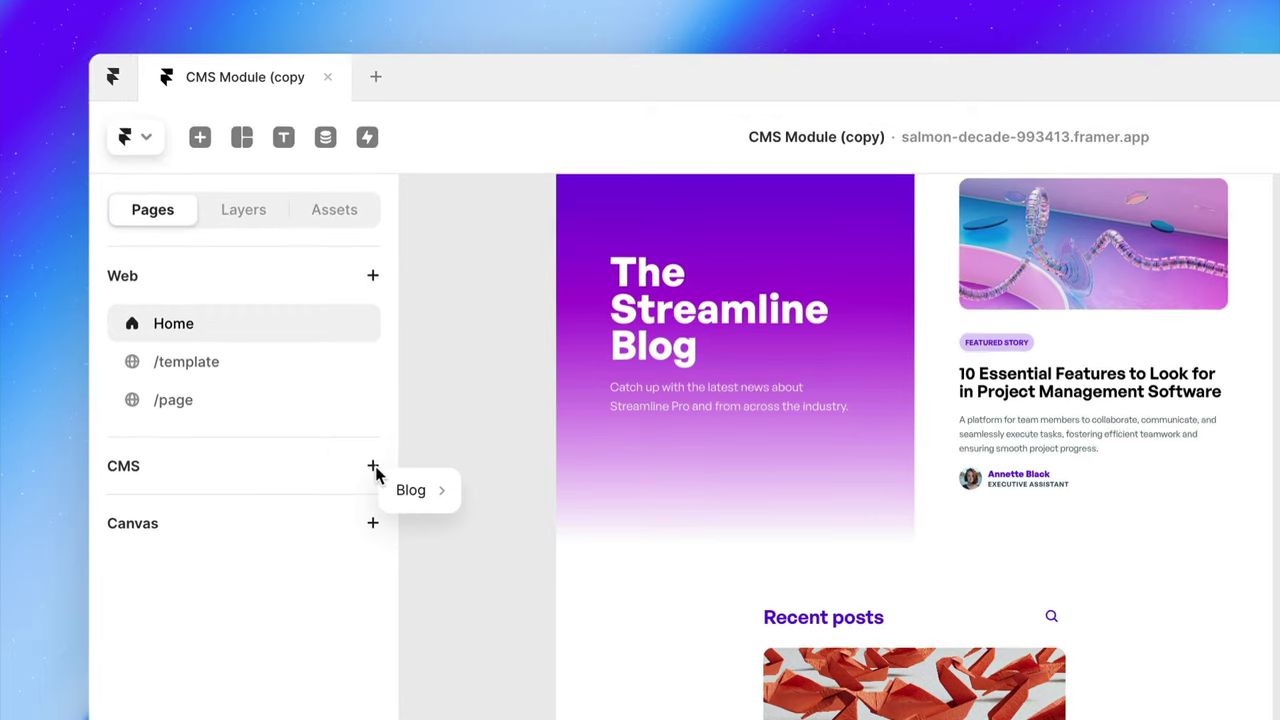
mouse_move(311, 406)
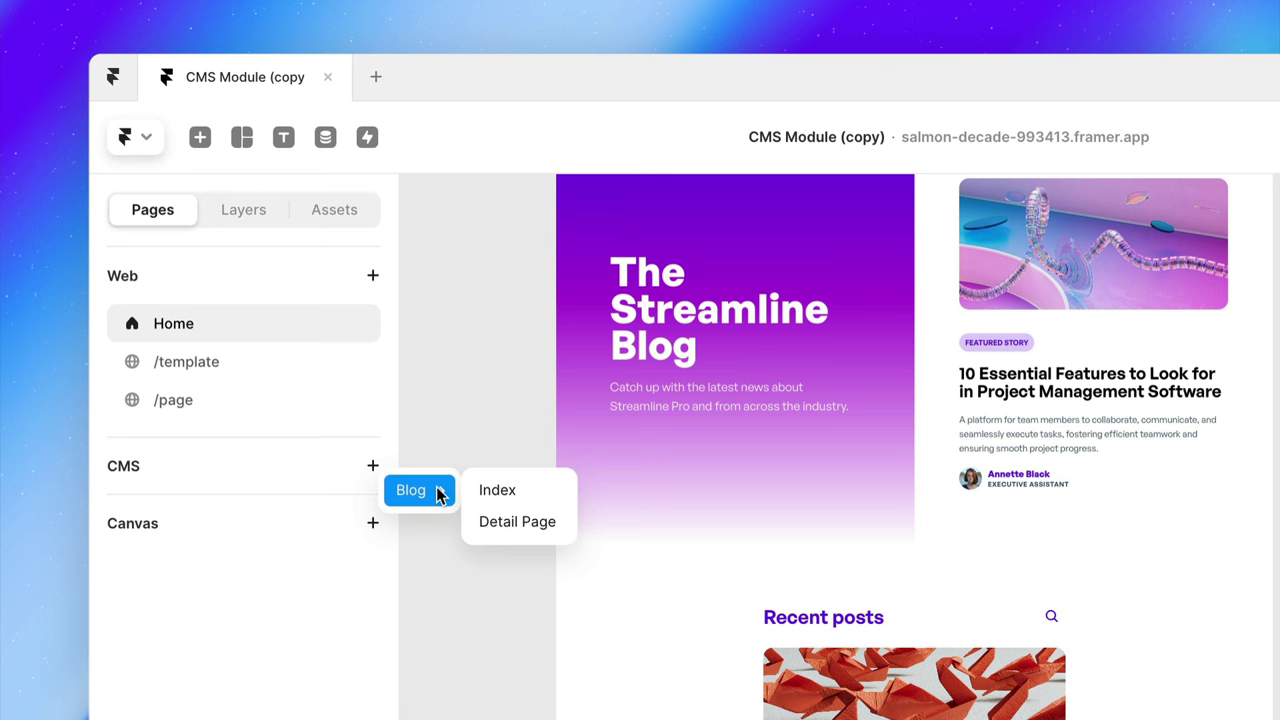
left_click(532, 522)
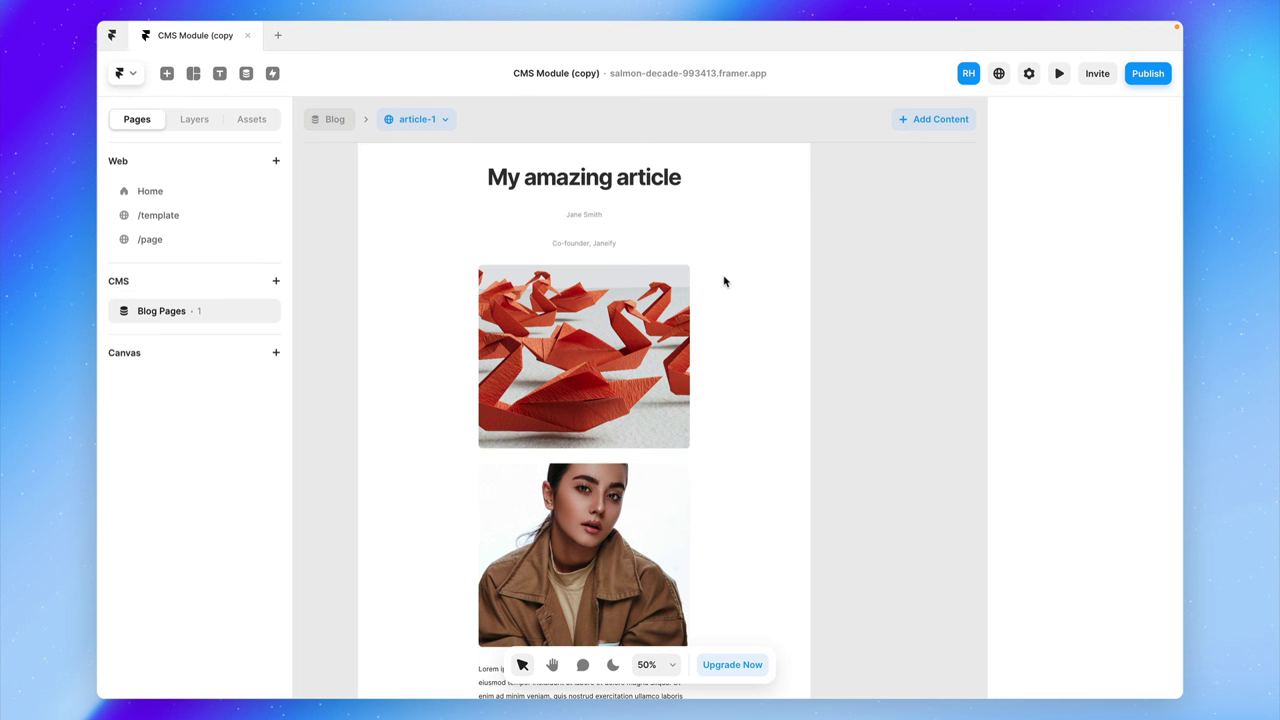
Step: Select article-1's content stack, then marquee-select the whole stack
left_click(670, 198)
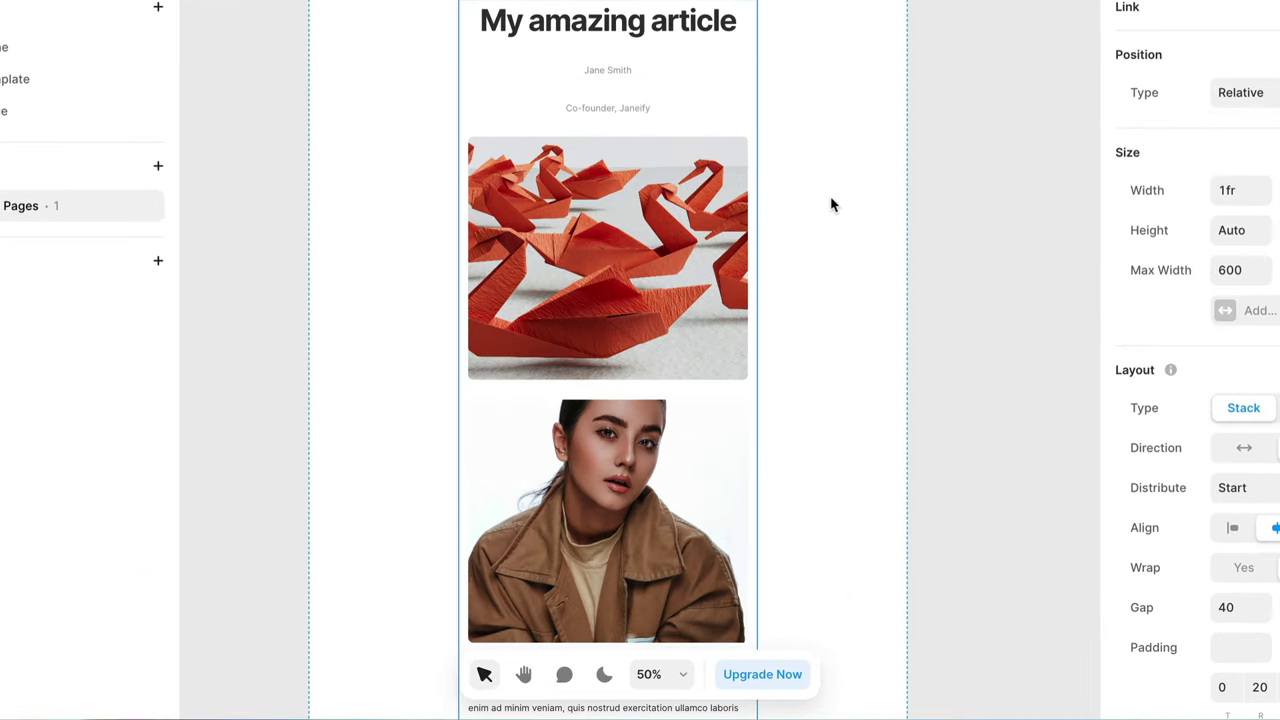
scroll(814, 243, "down", 3)
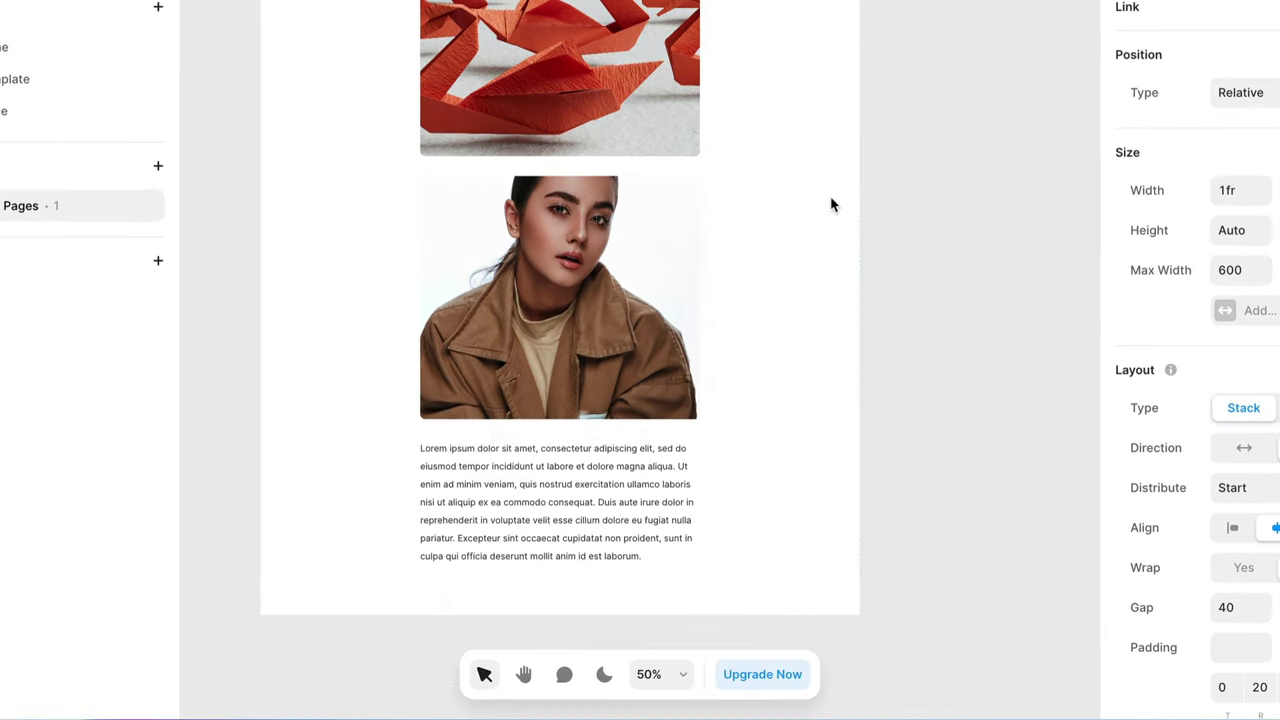
scroll(829, 214, "up", 3)
scroll(829, 214, "down", 3)
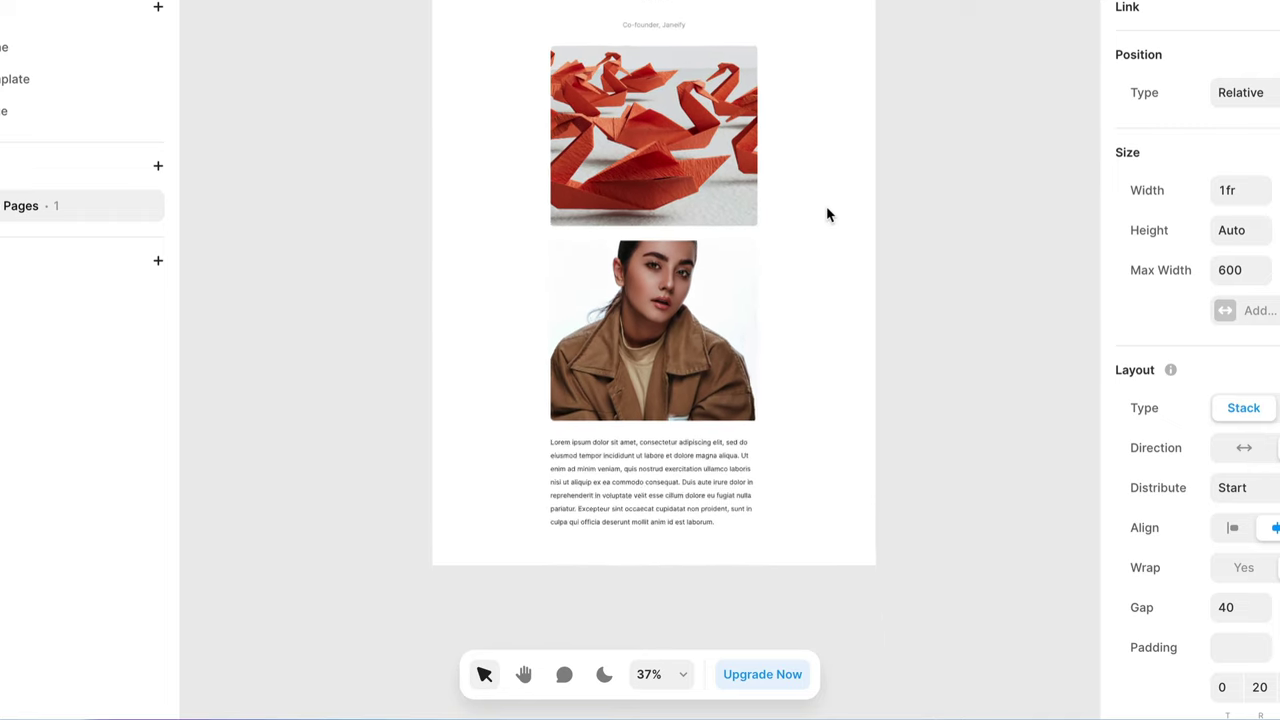
left_click_drag(818, 508, 606, 90)
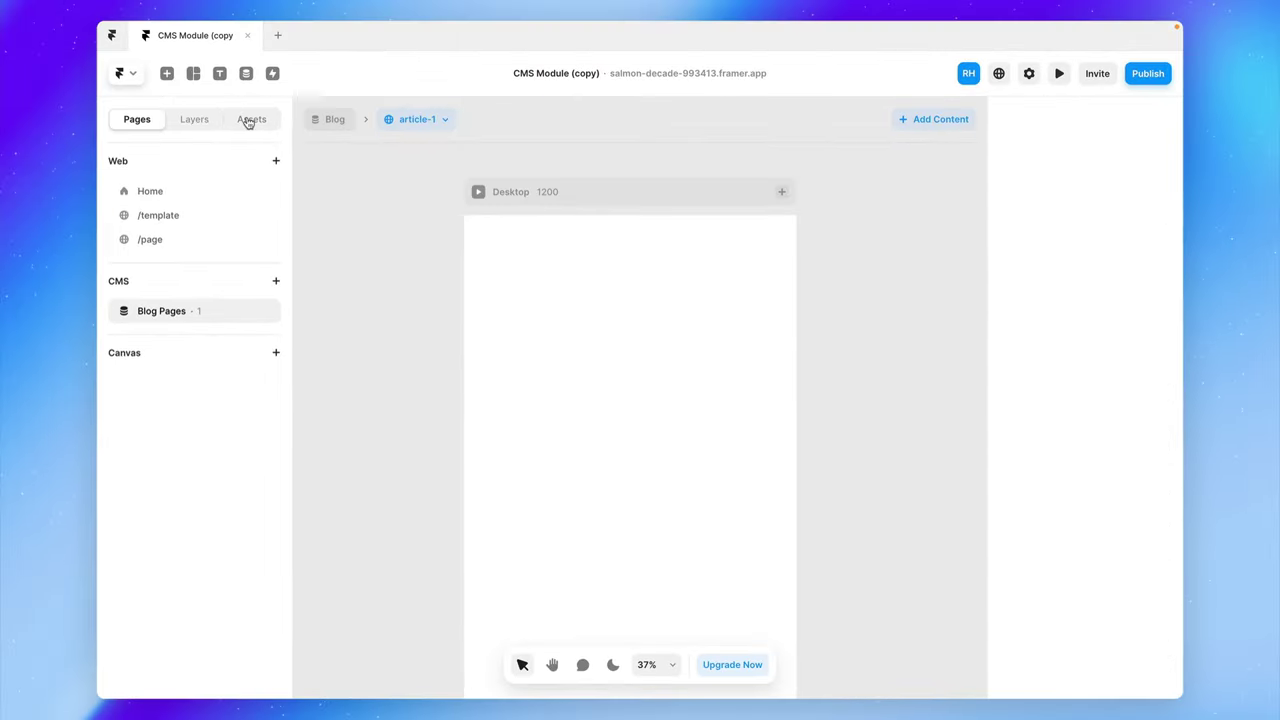
Step: Place the Navbar component atop Desktop and draw a new frame below it
left_click(250, 119)
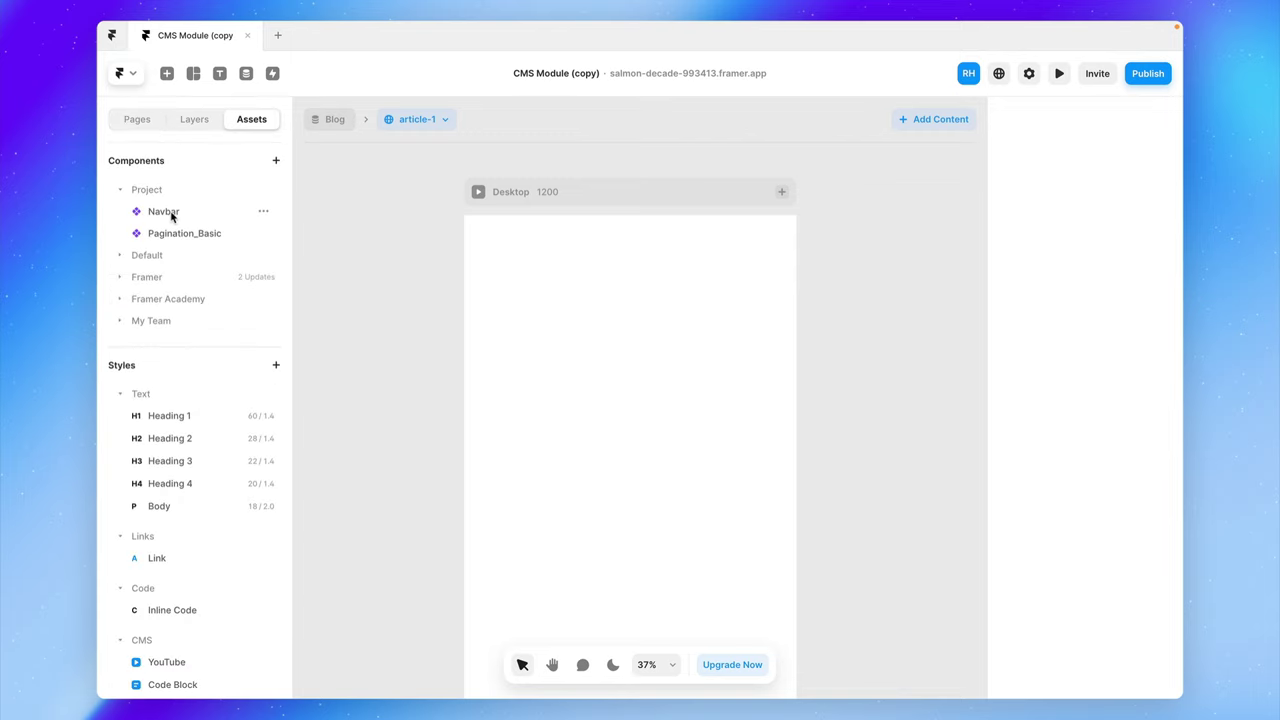
left_click_drag(172, 215, 706, 271)
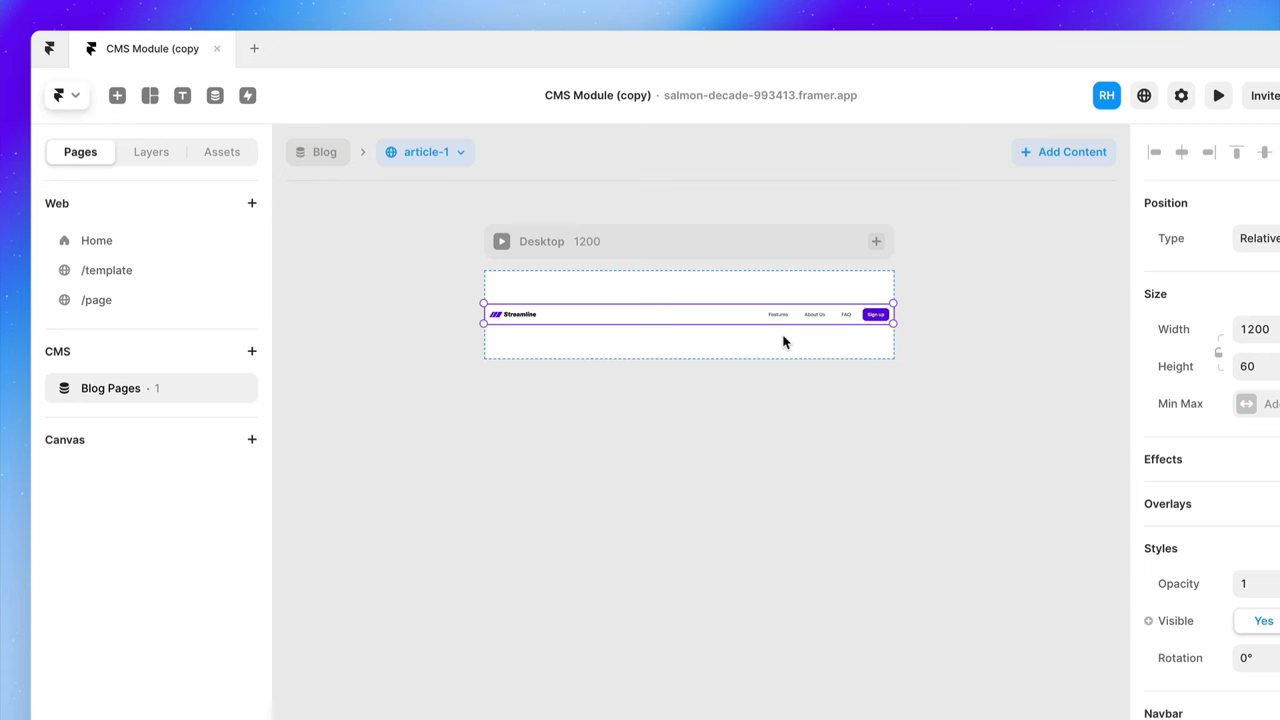
key("f")
left_click_drag(495, 333, 864, 359)
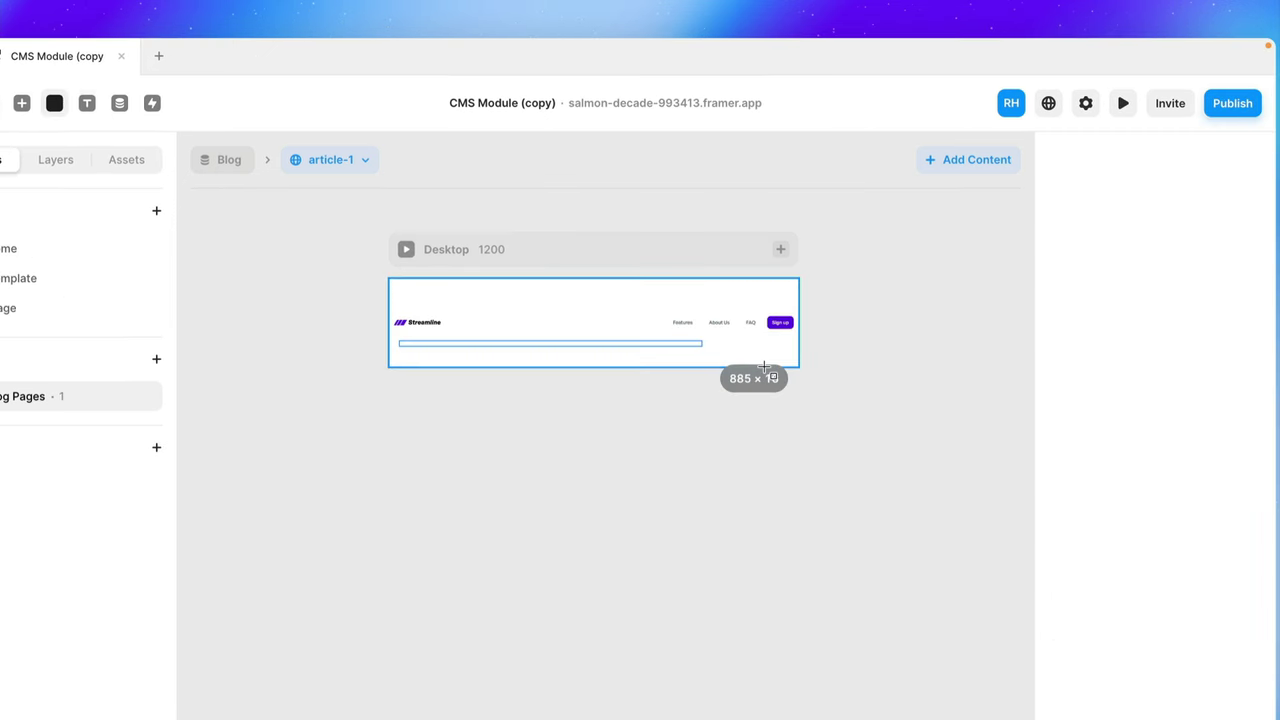
left_click_drag(765, 368, 787, 386)
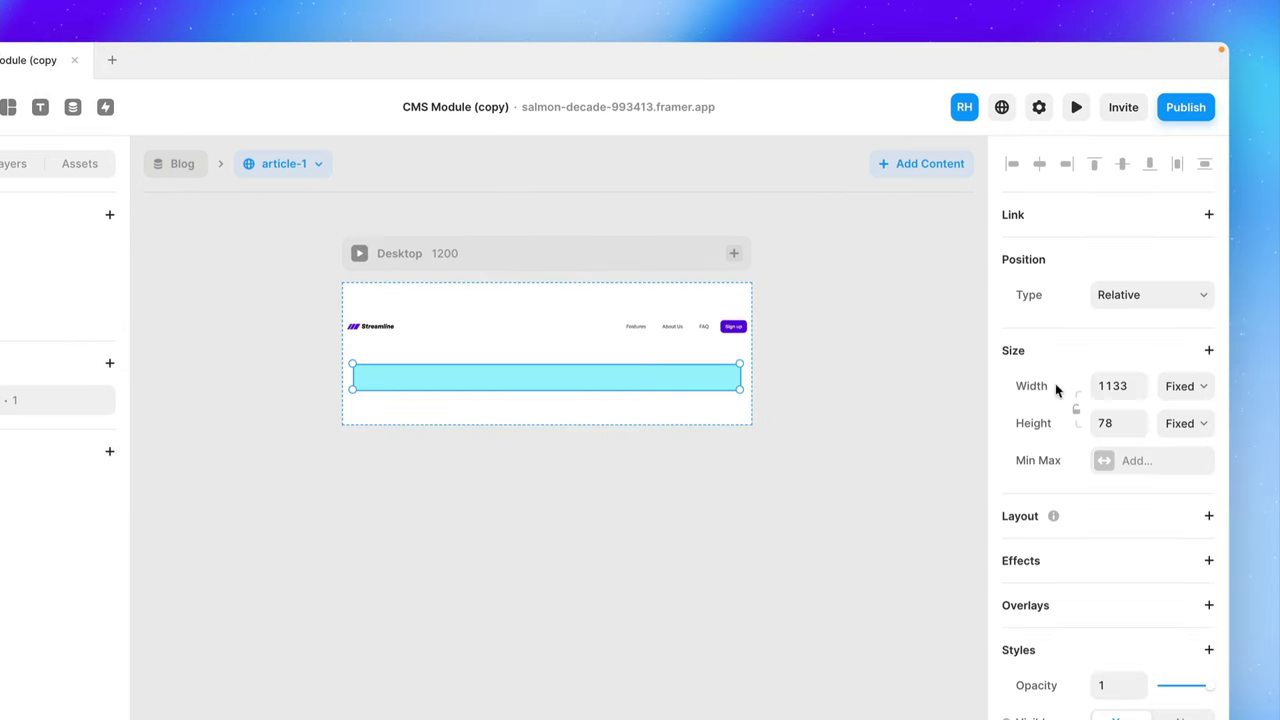
Step: Size the new frame to 100% width and 348 height
left_click(1173, 384)
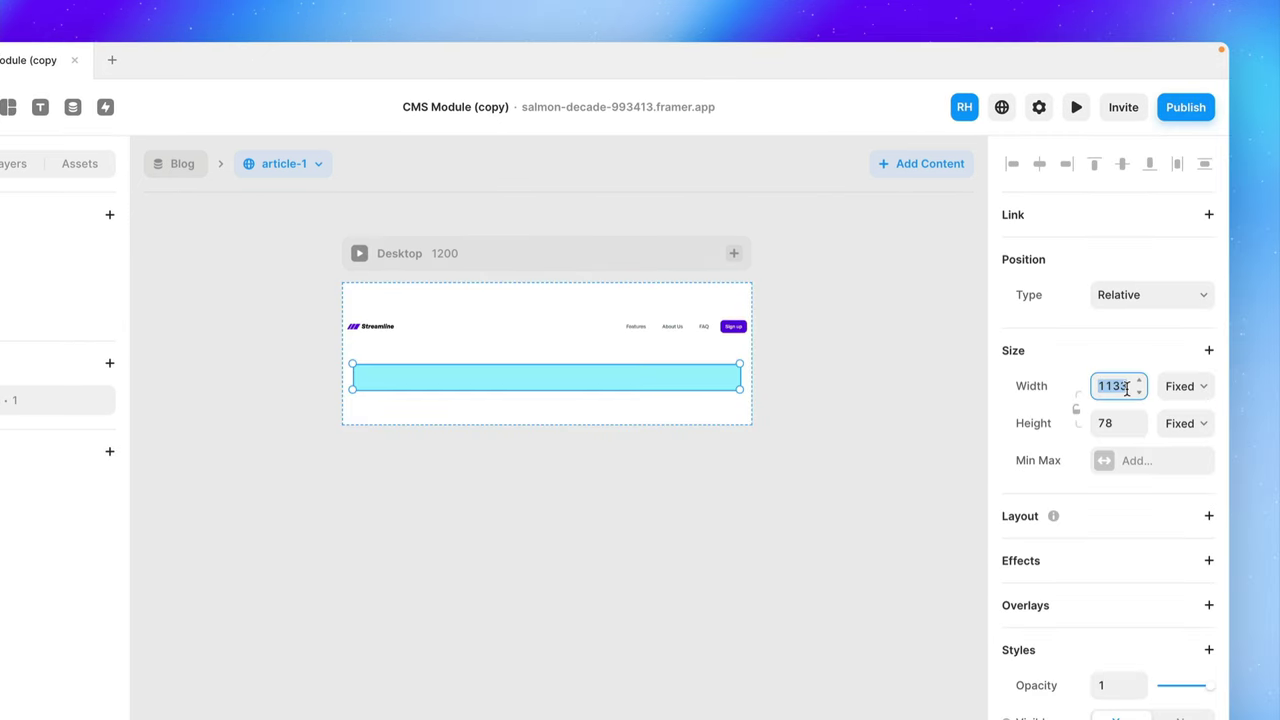
type("100%")
key("Return")
left_click(1118, 433)
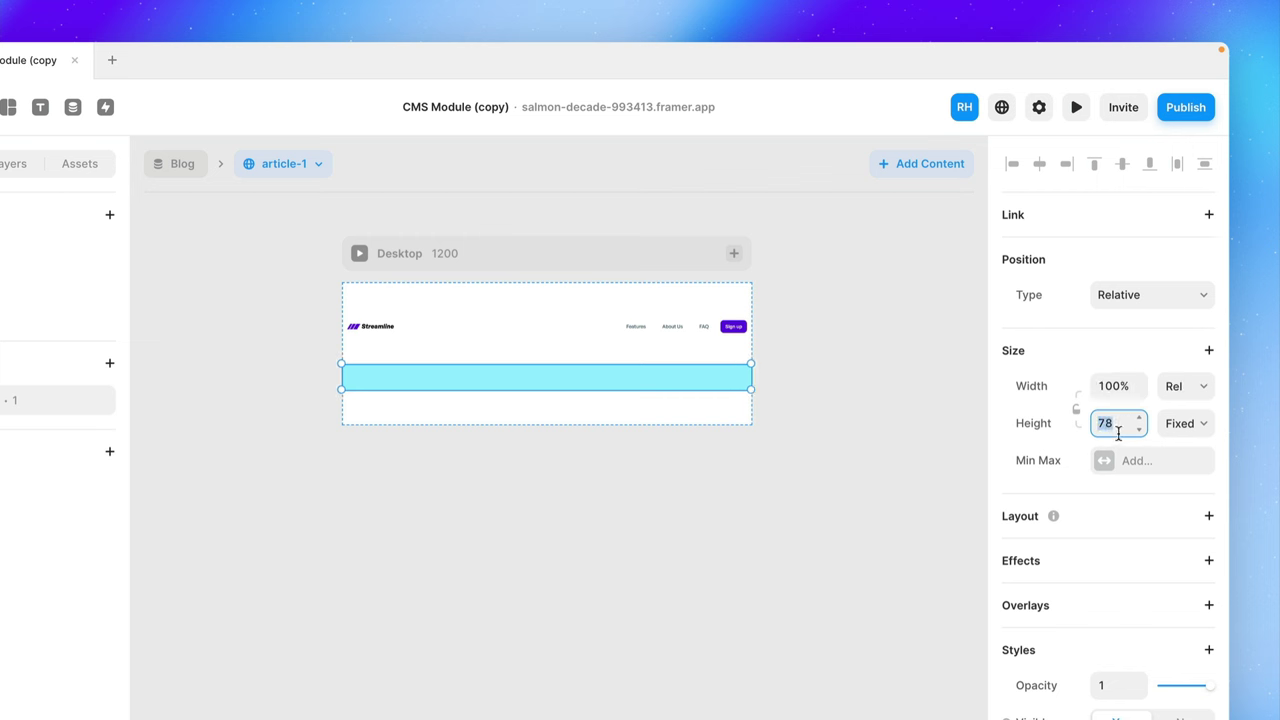
type("400")
key("Return")
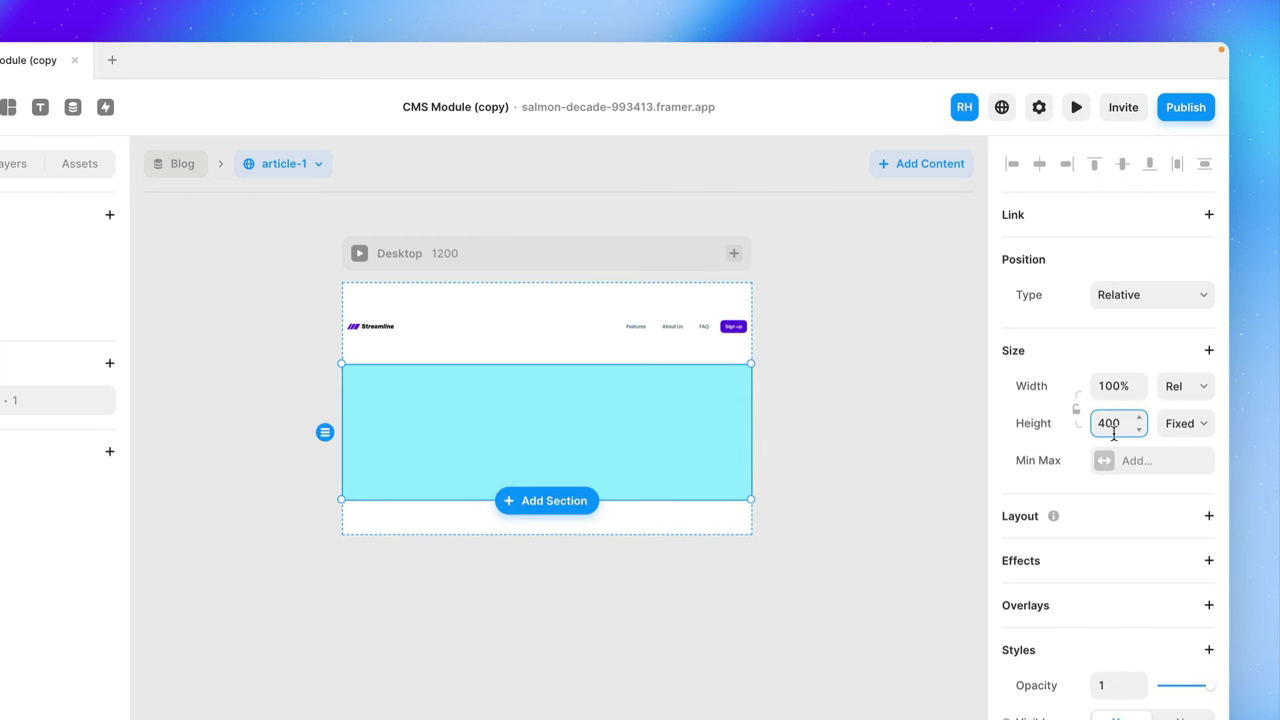
type("348")
key("Return")
Step: Fill the frame with an Unsplash image
left_click(1102, 719)
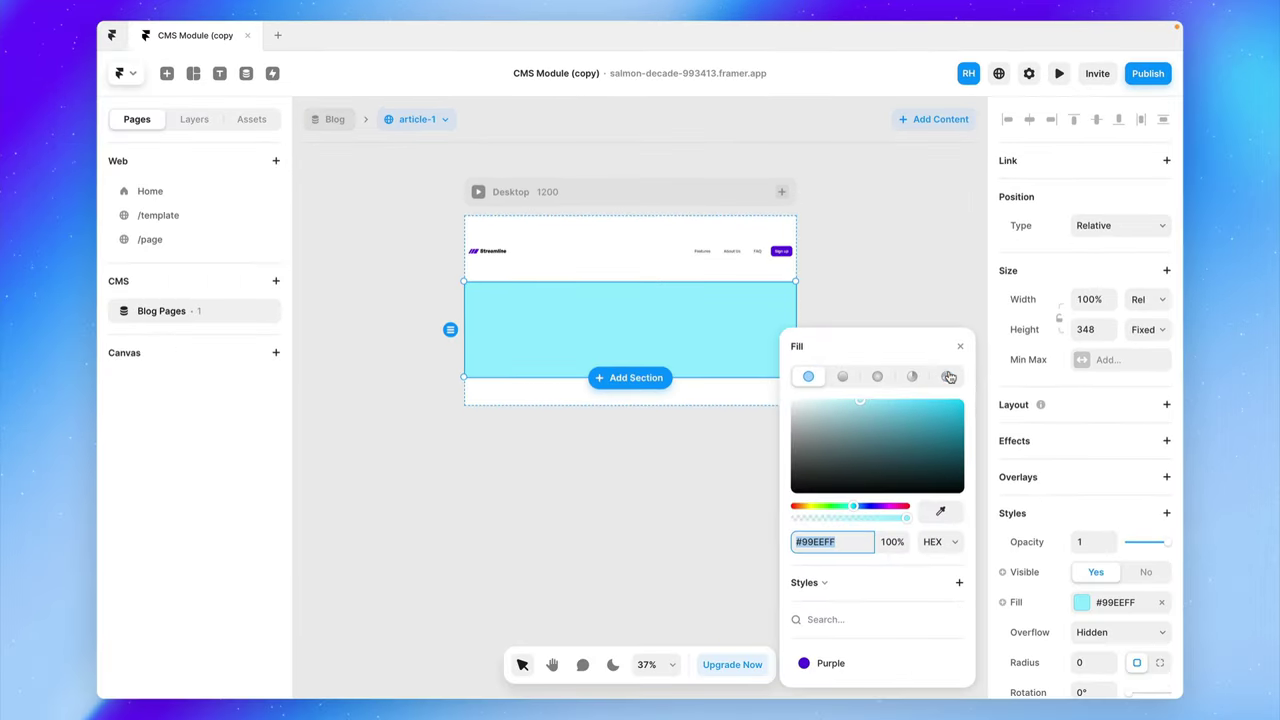
left_click(948, 376)
left_click(936, 644)
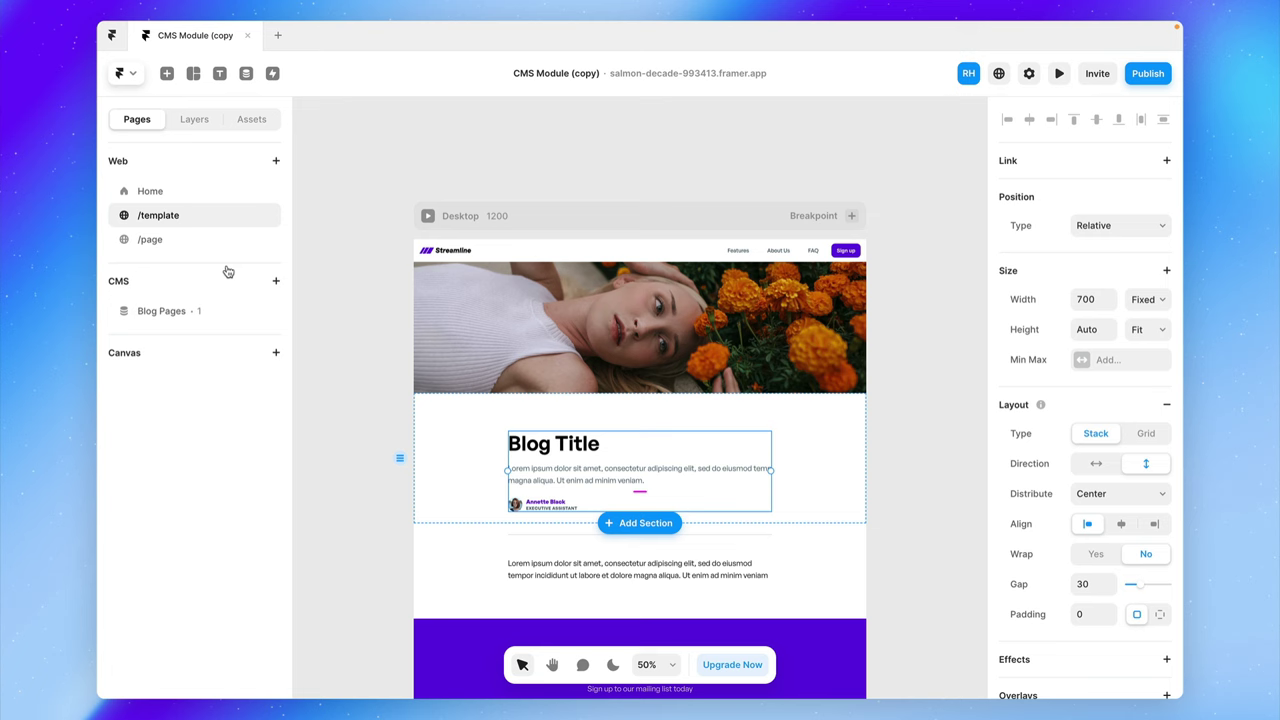
Step: Paste the title, text and author stack into article-1's Desktop frame
left_click(192, 316)
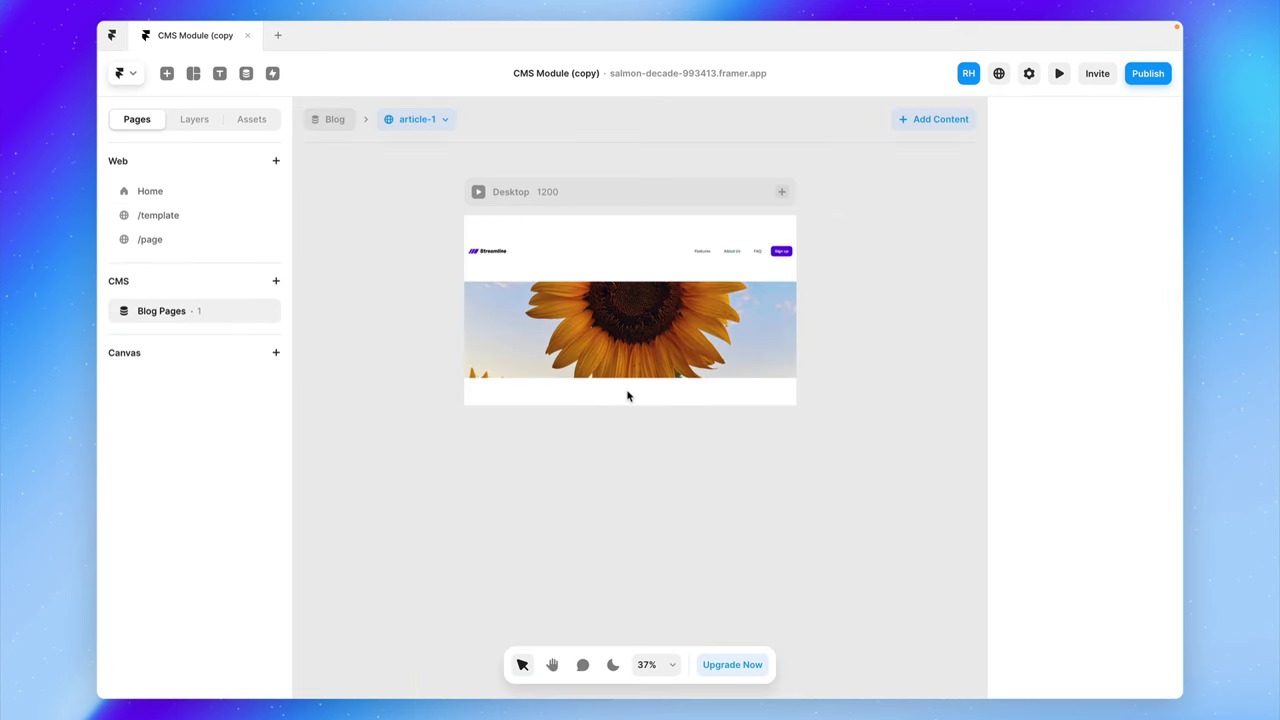
left_click(194, 119)
left_click(198, 210)
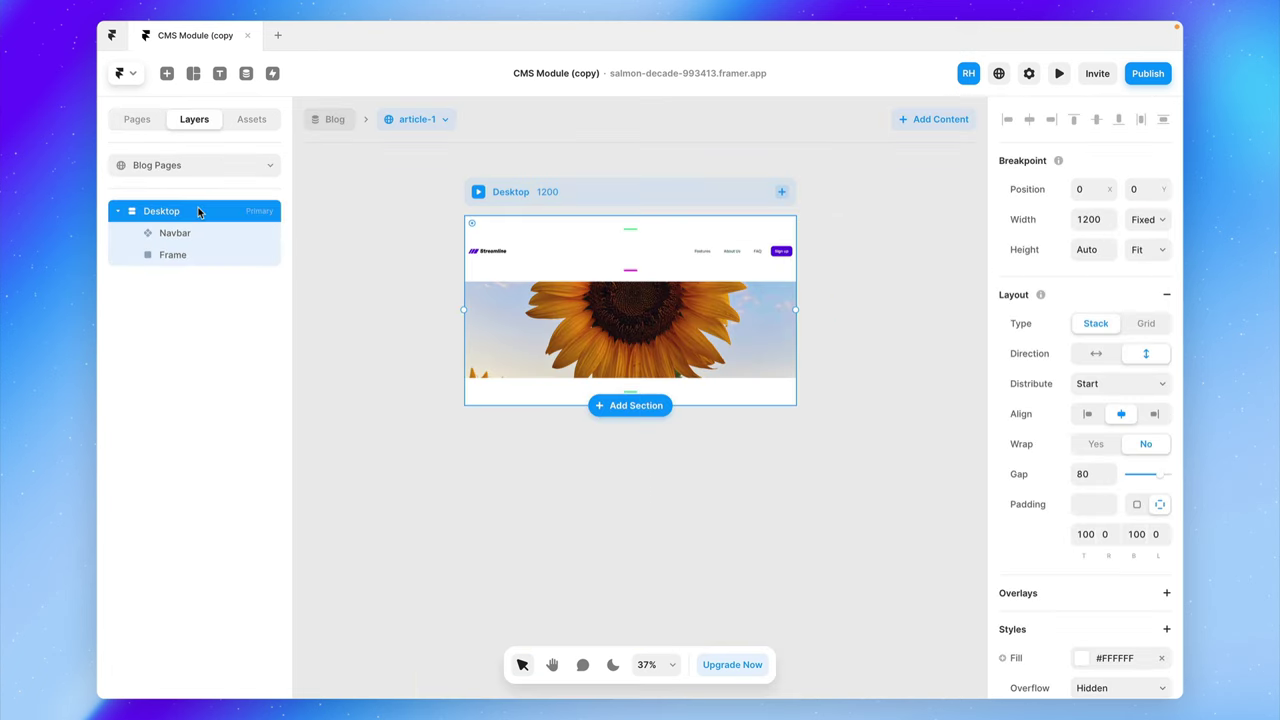
left_click(192, 264)
left_click(191, 210)
key("ctrl+v")
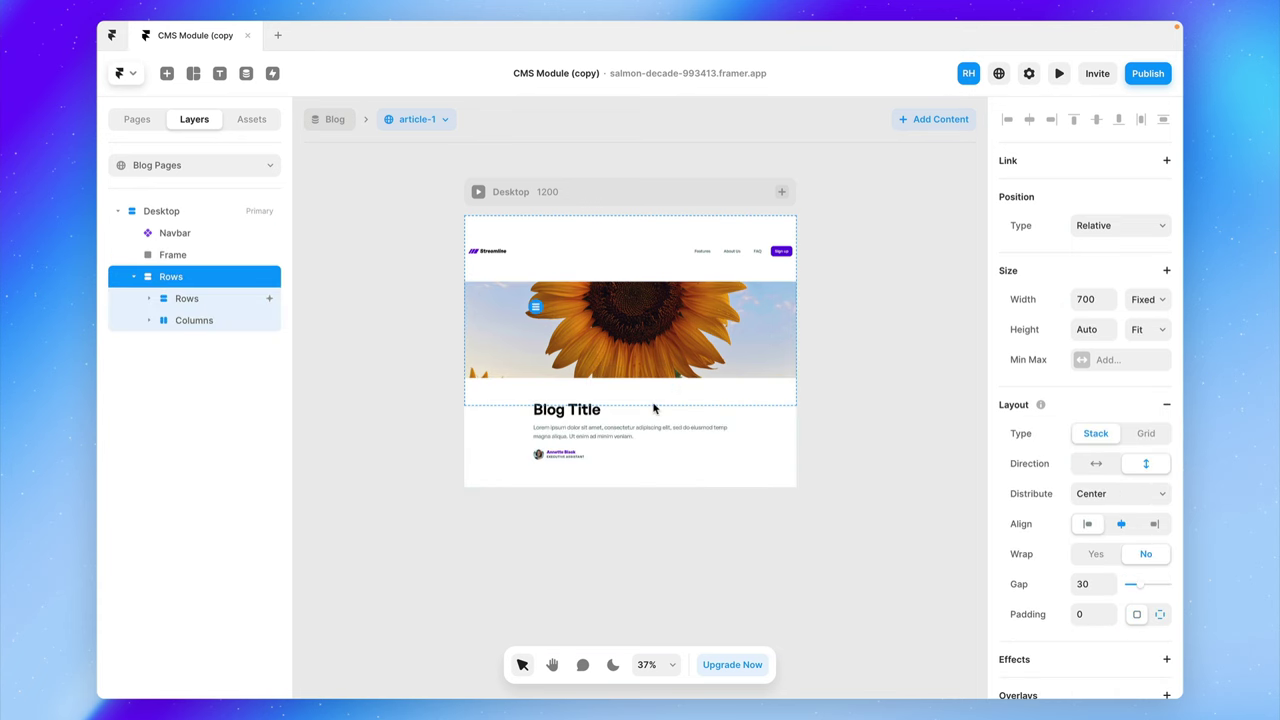
Step: Inspect the pasted summary text, author avatar, name and job title layers
double_click(596, 425)
scroll(580, 450, "up", 5)
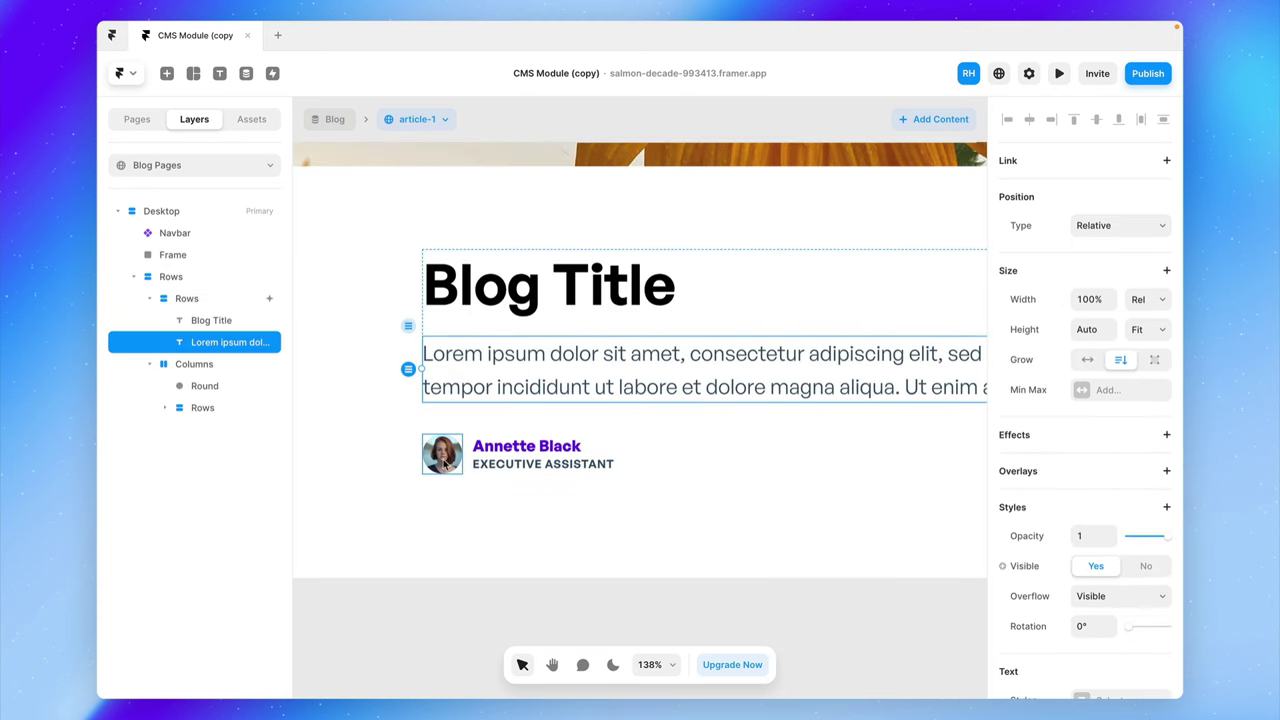
left_click(440, 462)
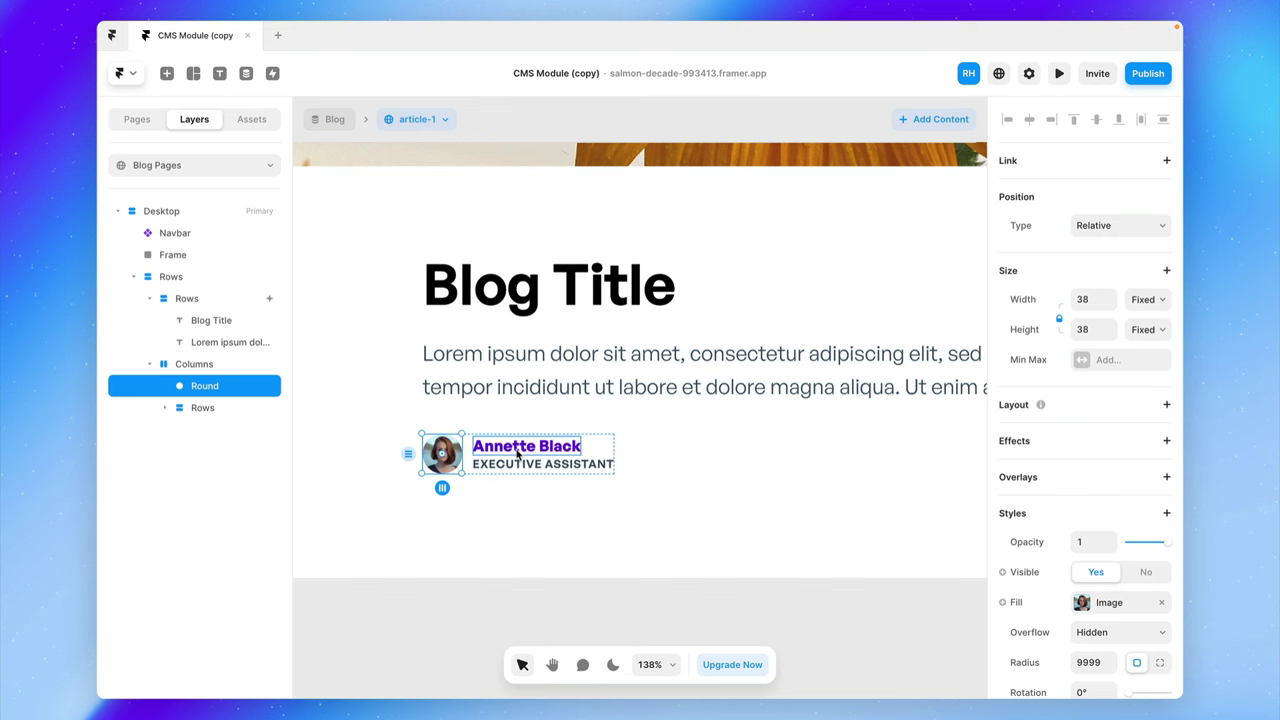
left_click(500, 449)
left_click(507, 466)
left_click(458, 464)
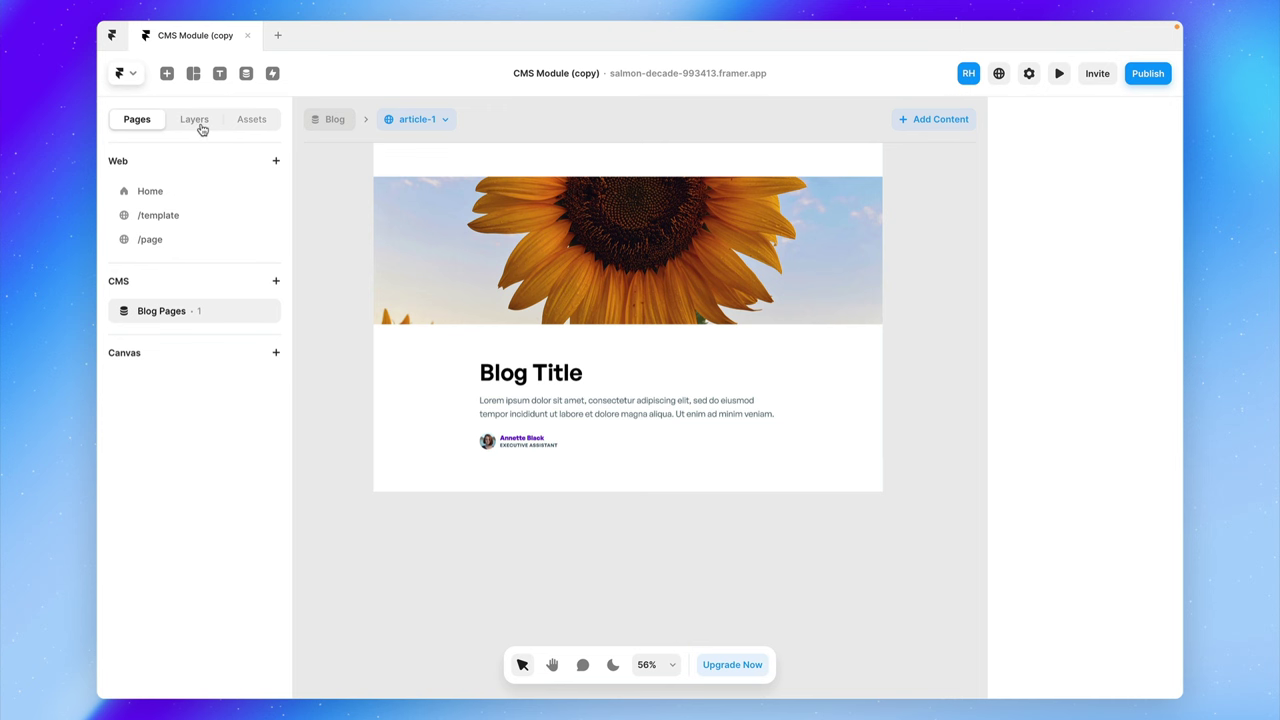
Step: Set the Desktop frame's top padding, bottom padding and gap to 0
left_click(194, 120)
left_click(171, 210)
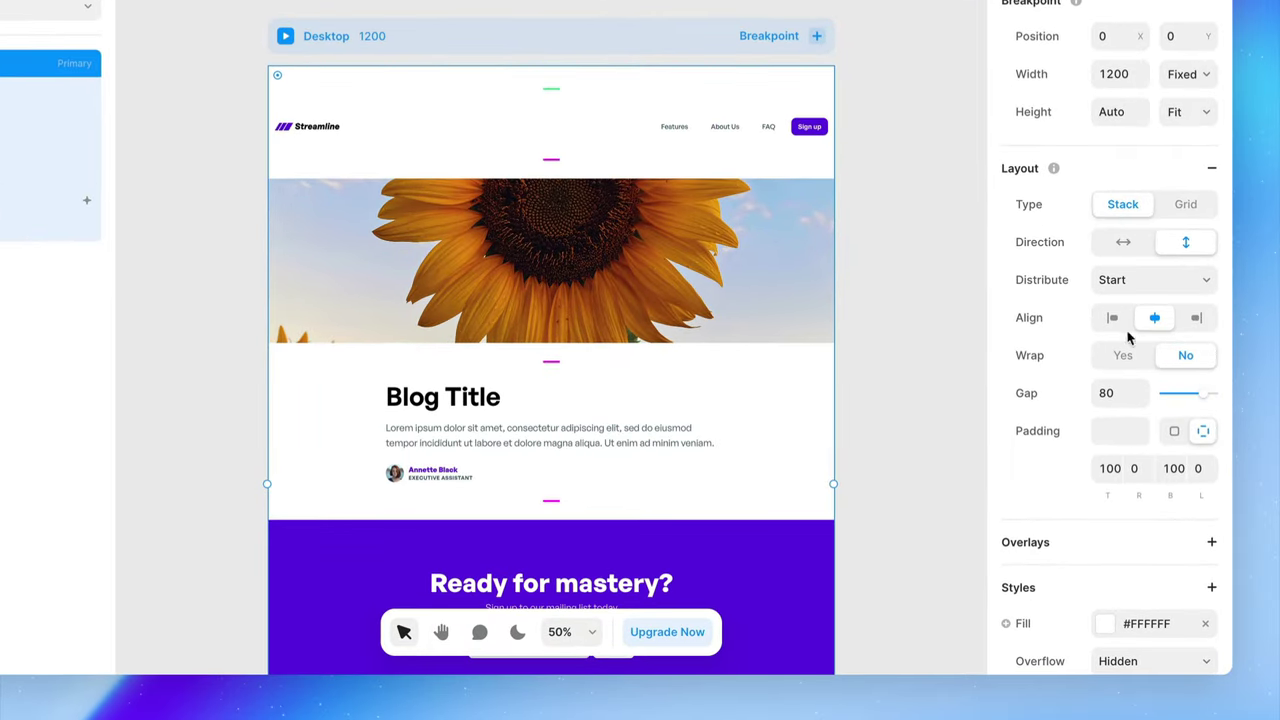
left_click(1108, 469)
type("0")
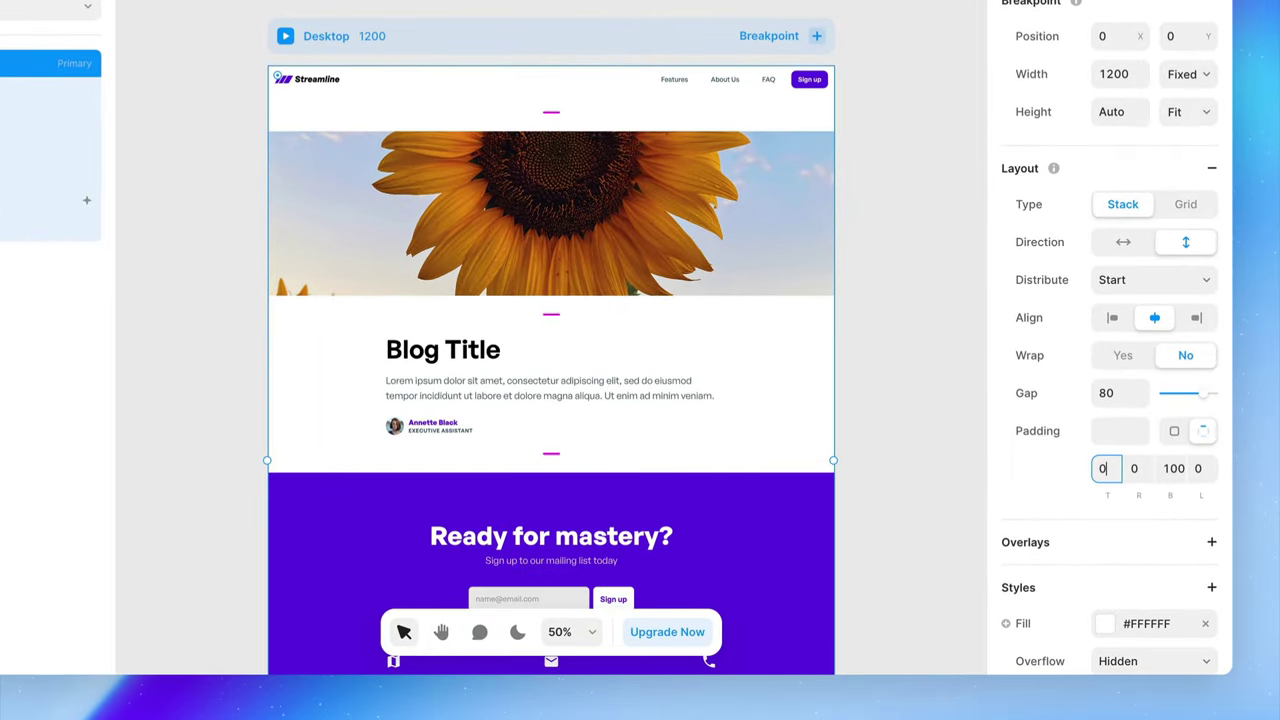
left_click(1172, 468)
type("0")
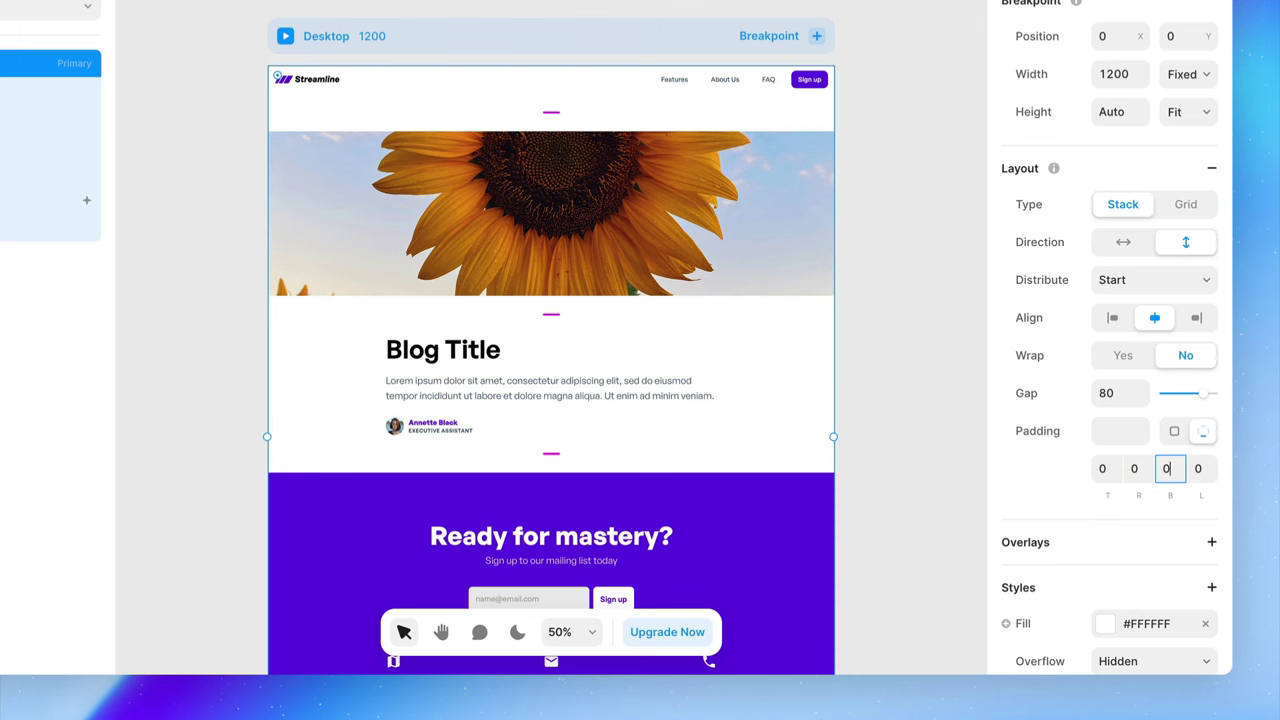
left_click_drag(1186, 399, 1148, 399)
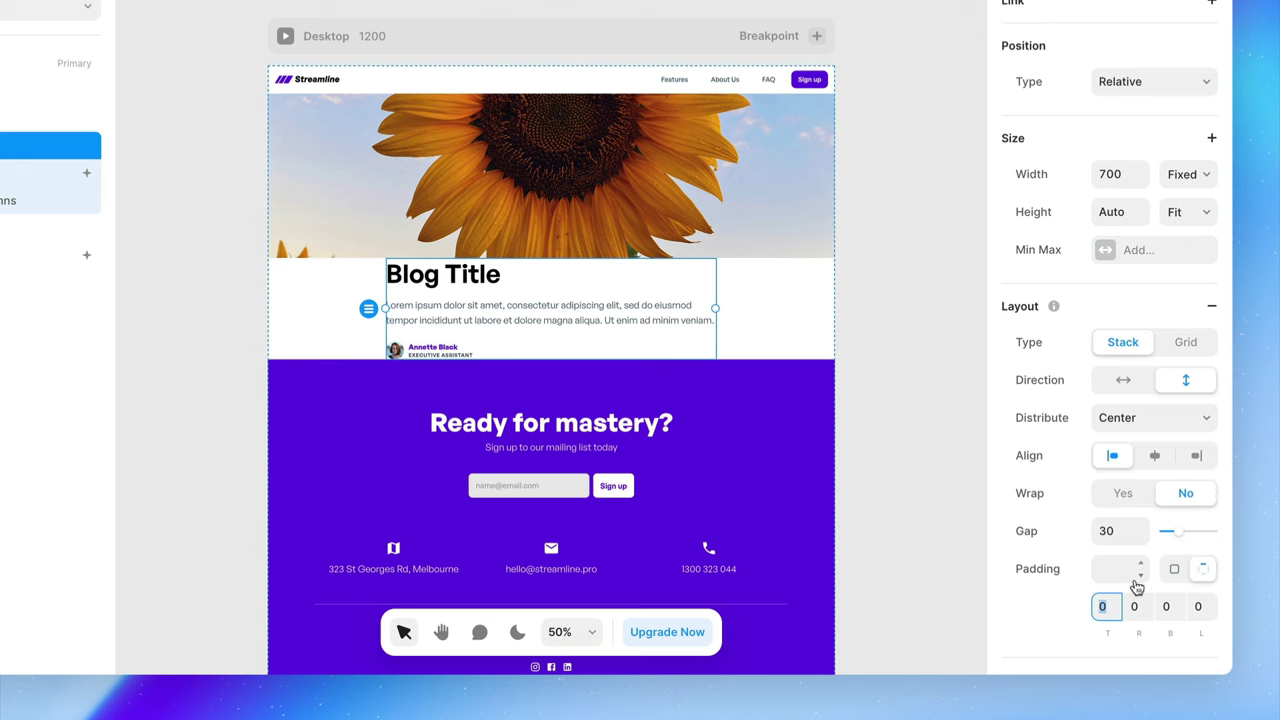
Step: Give the title block 100 top padding
type("100")
key("Return")
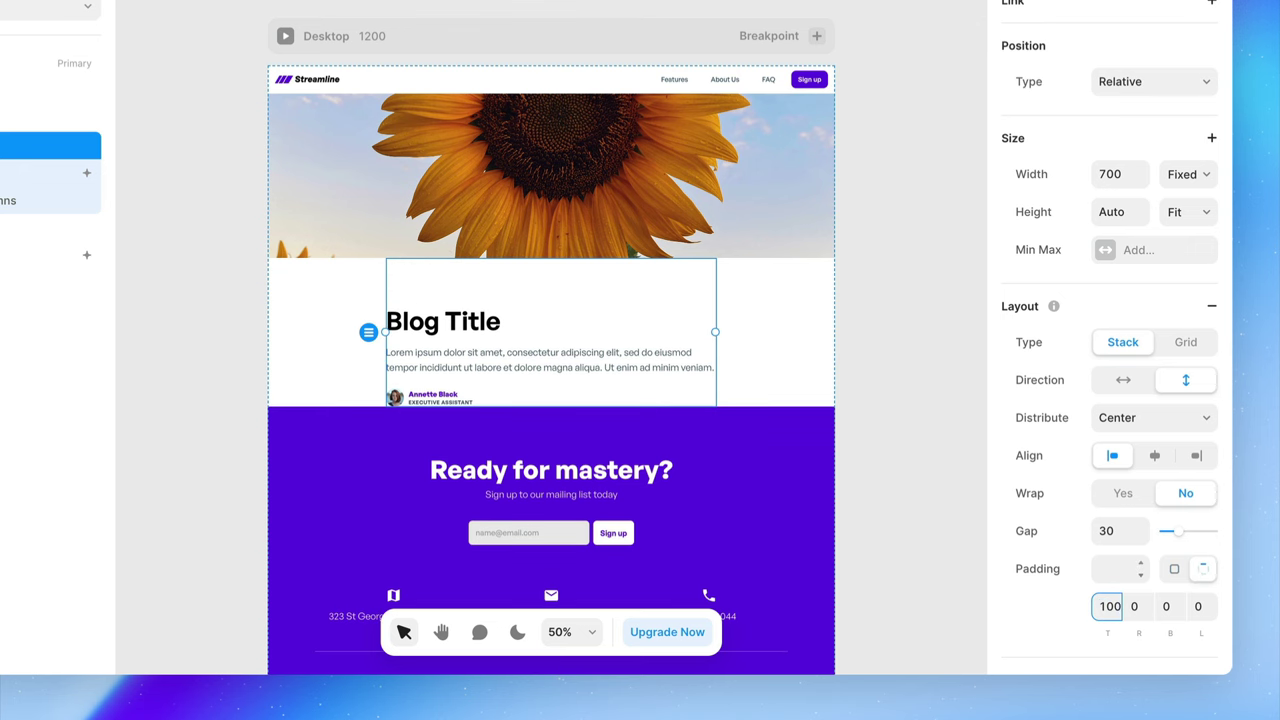
left_click(1198, 606)
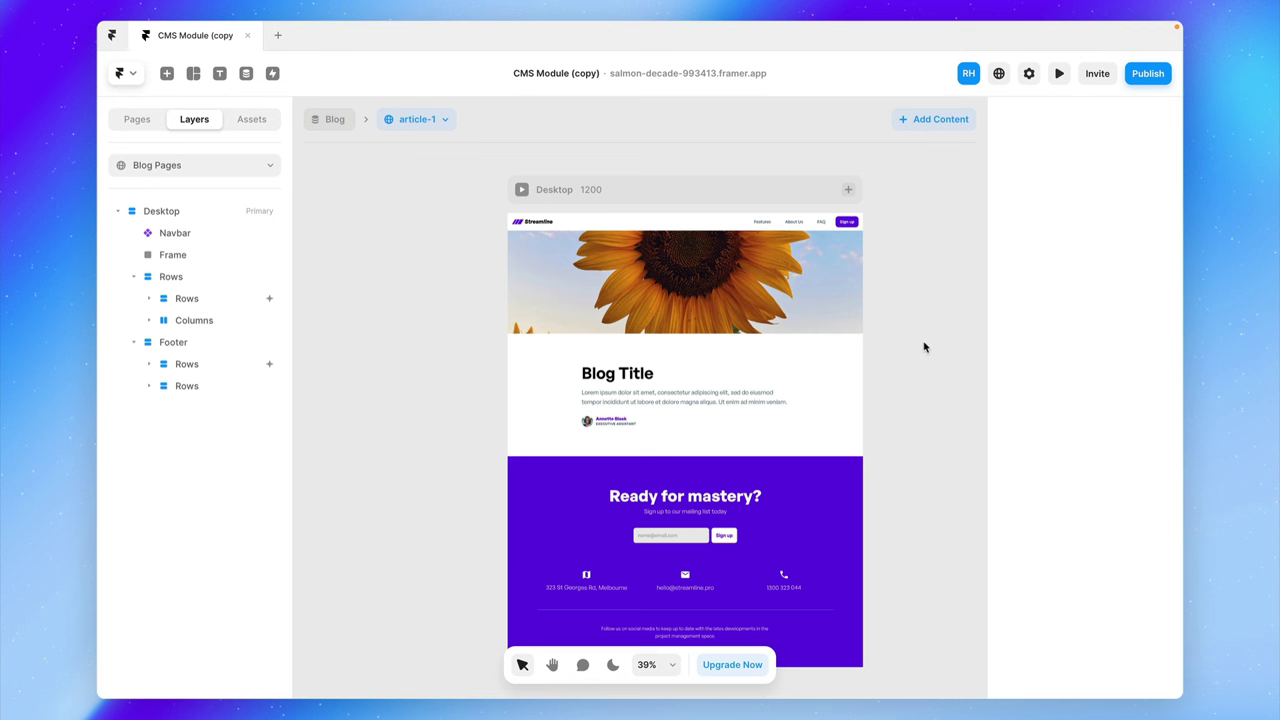
Step: Bind the Blog Title heading text to the CMS Title field
left_click(636, 376)
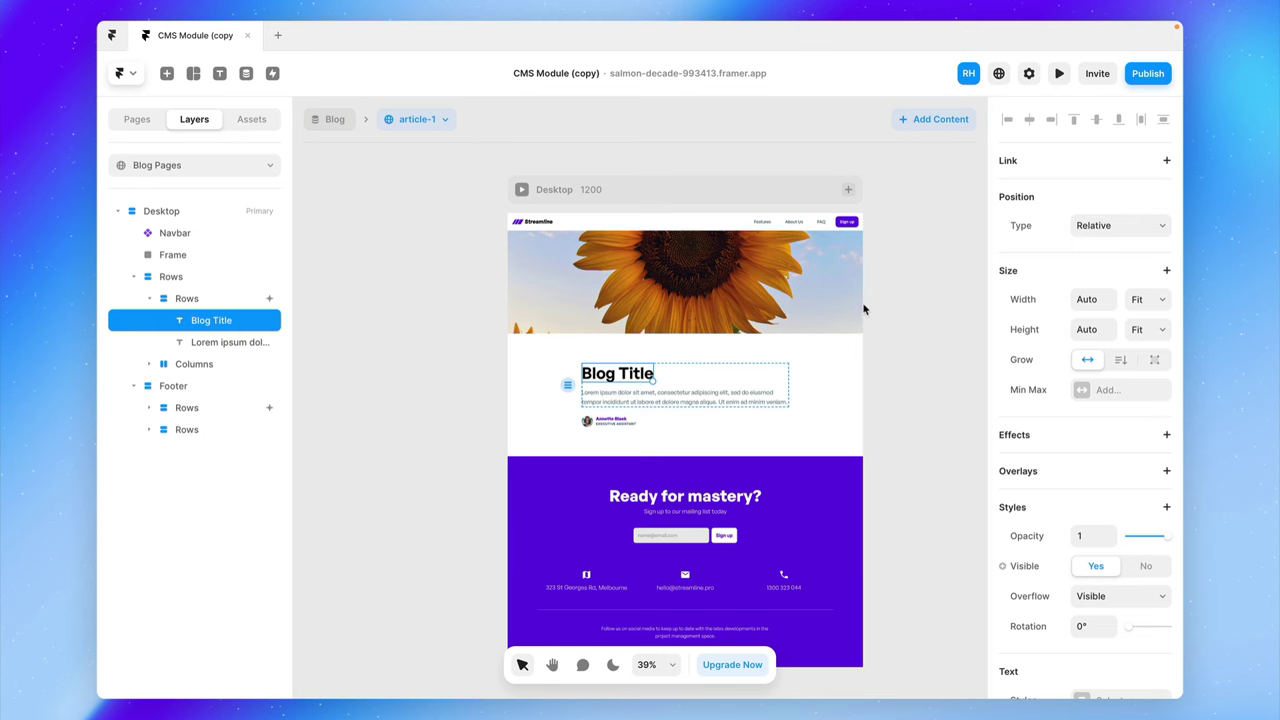
scroll(1094, 531, "down", 4)
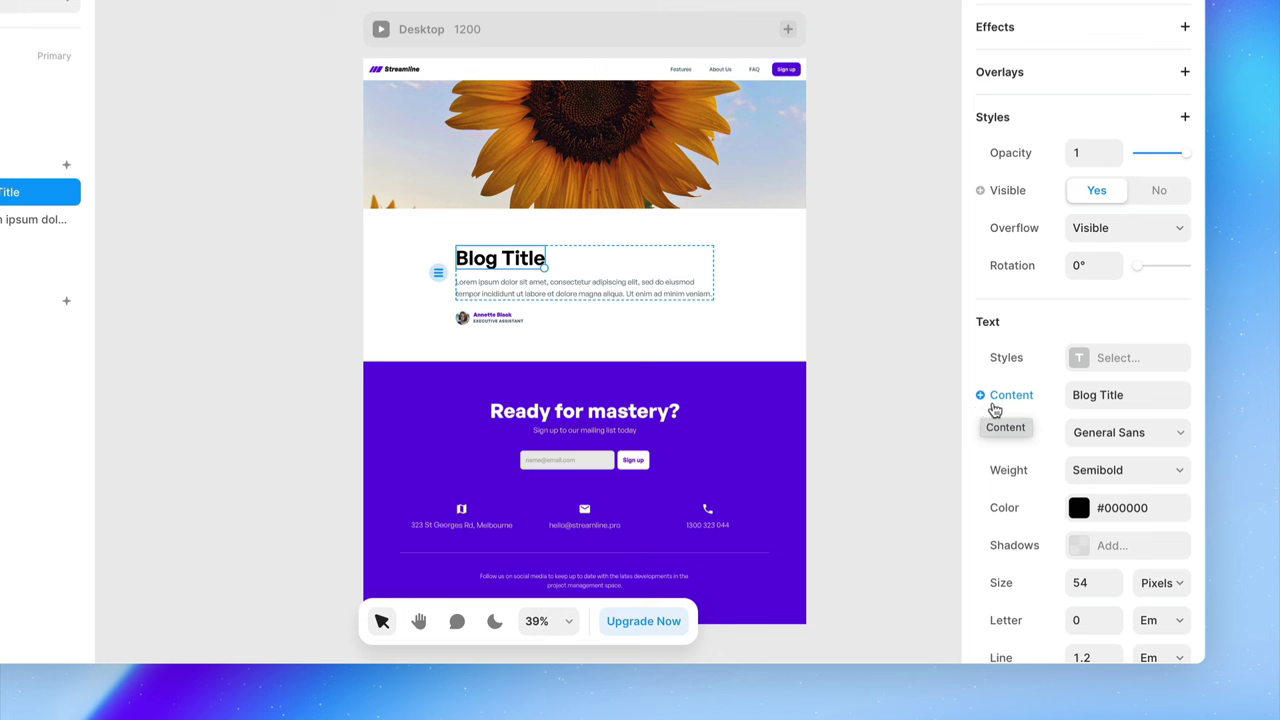
left_click(982, 398)
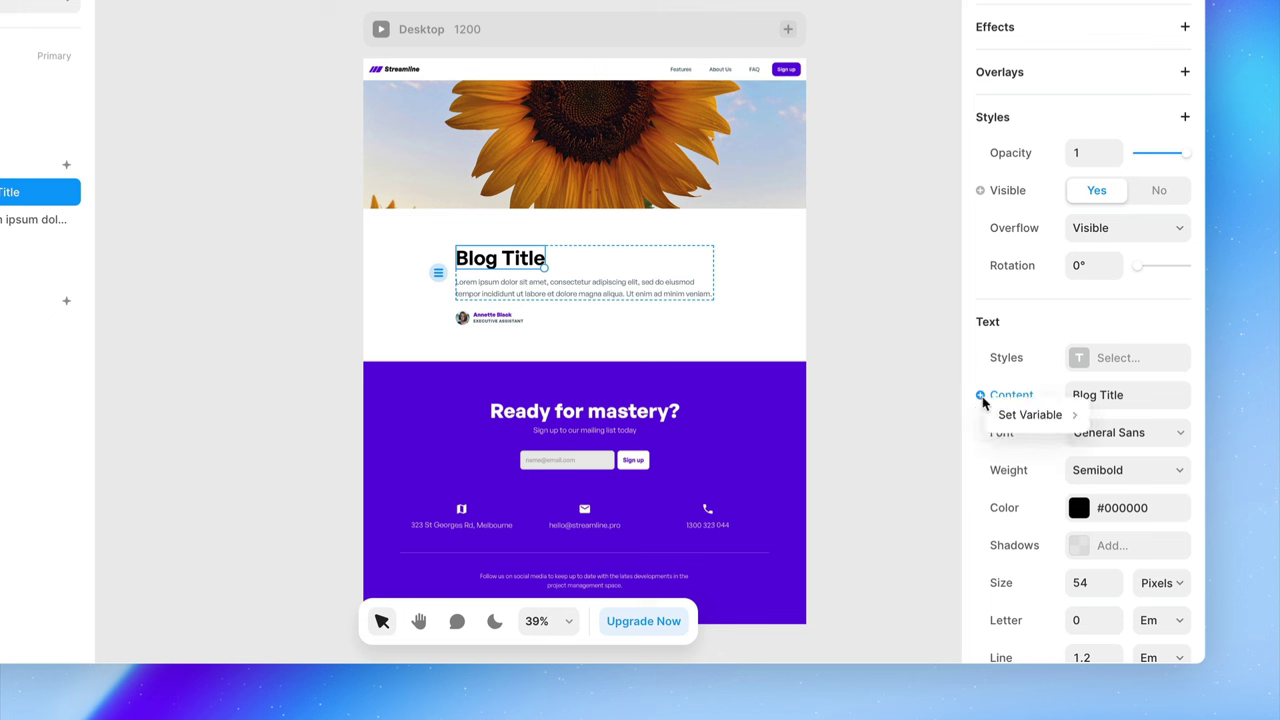
mouse_move(1008, 414)
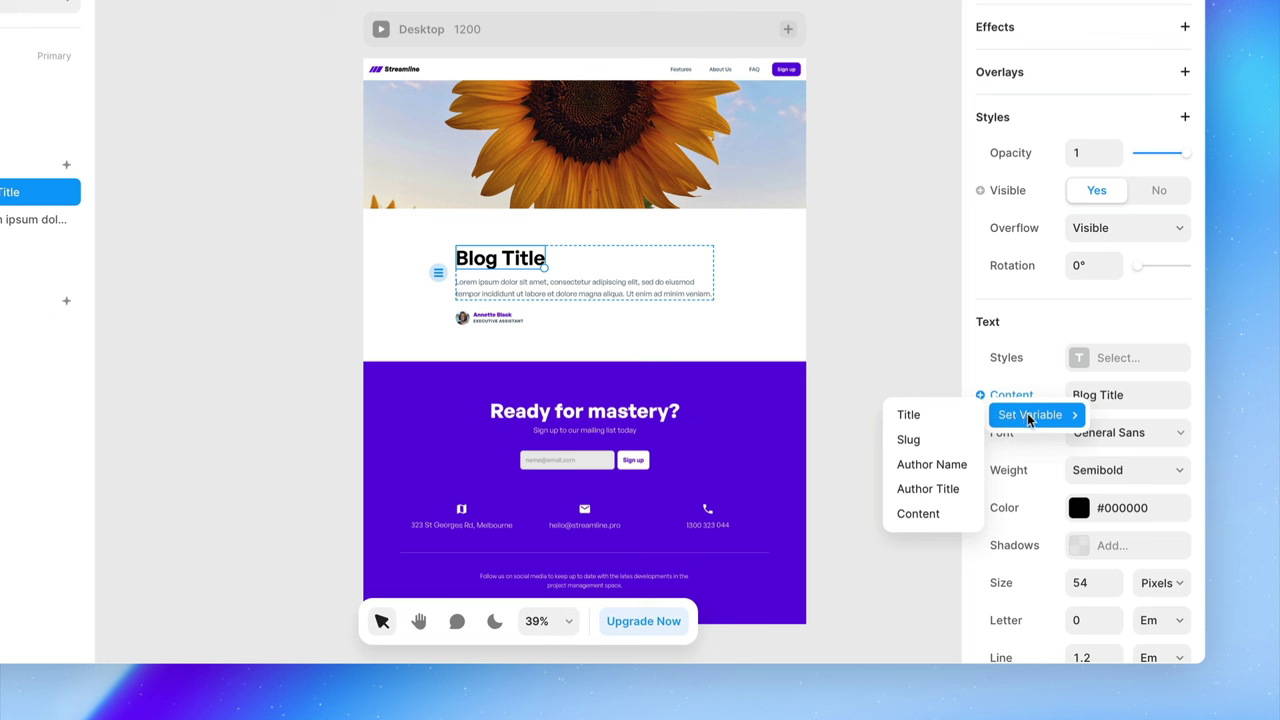
left_click(951, 418)
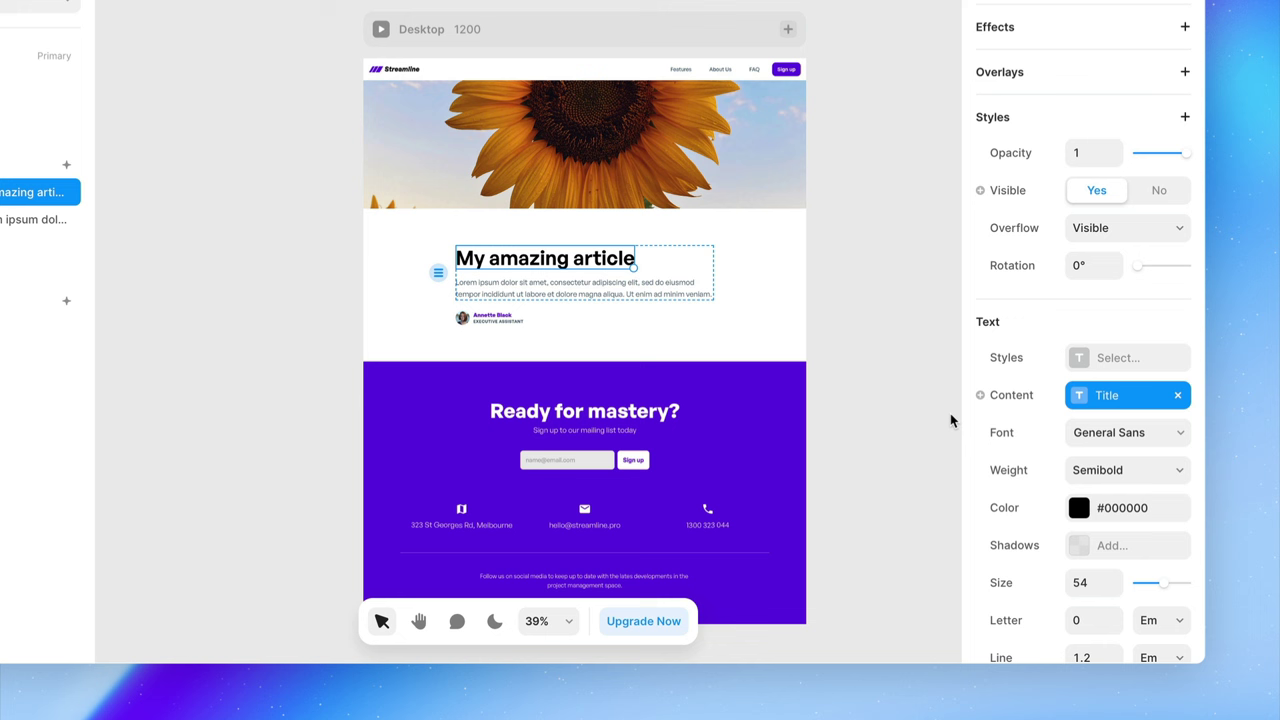
left_click(950, 414)
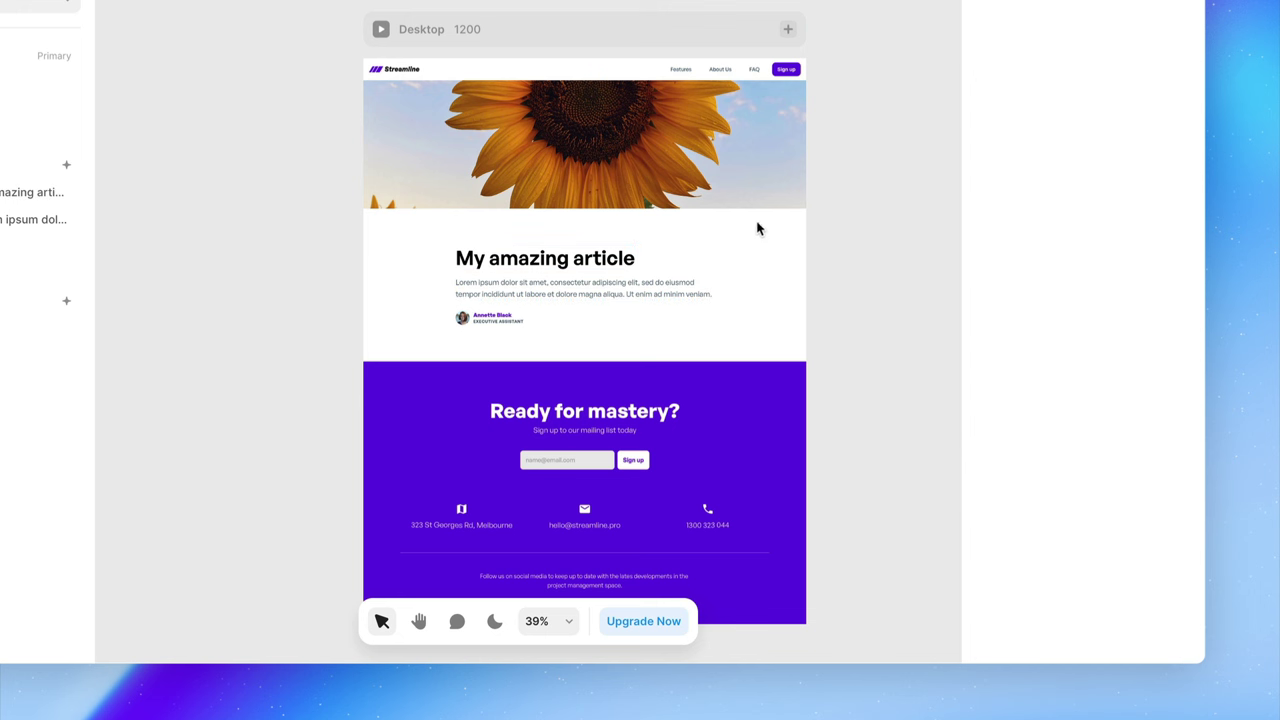
Step: Bind the sunflower hero section's fill to the Hero Image field
left_click(550, 148)
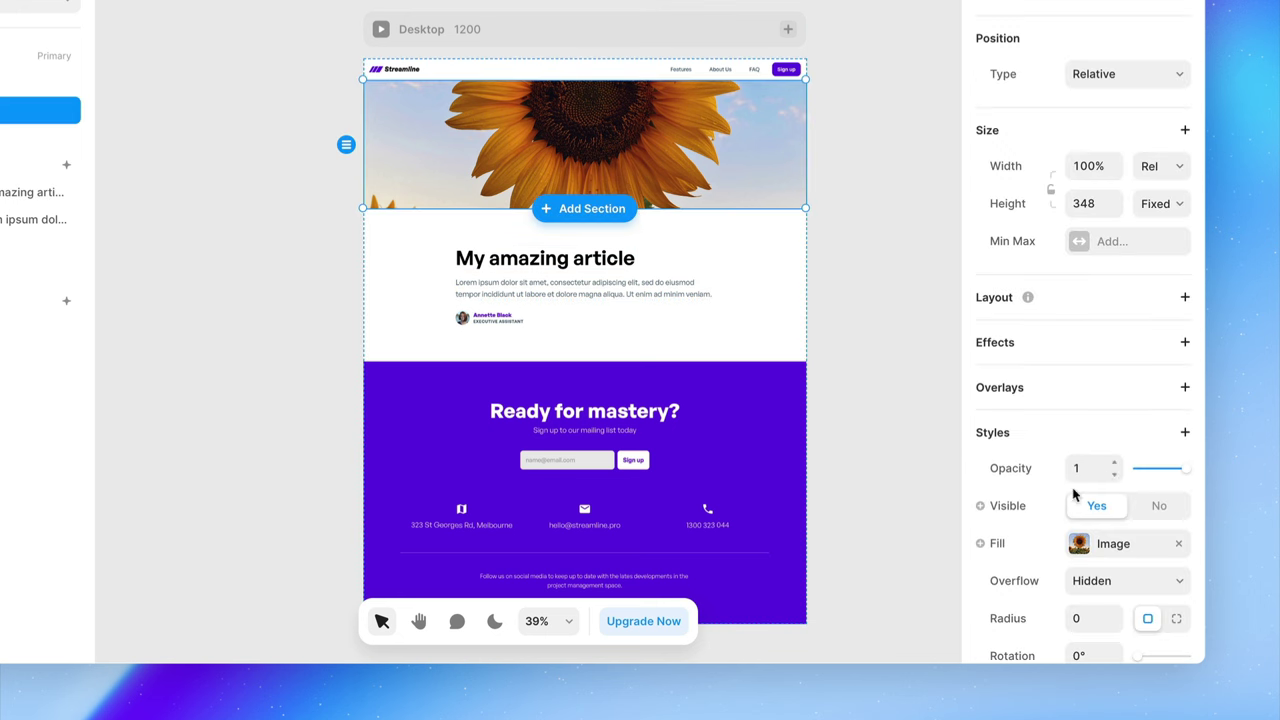
left_click(1009, 543)
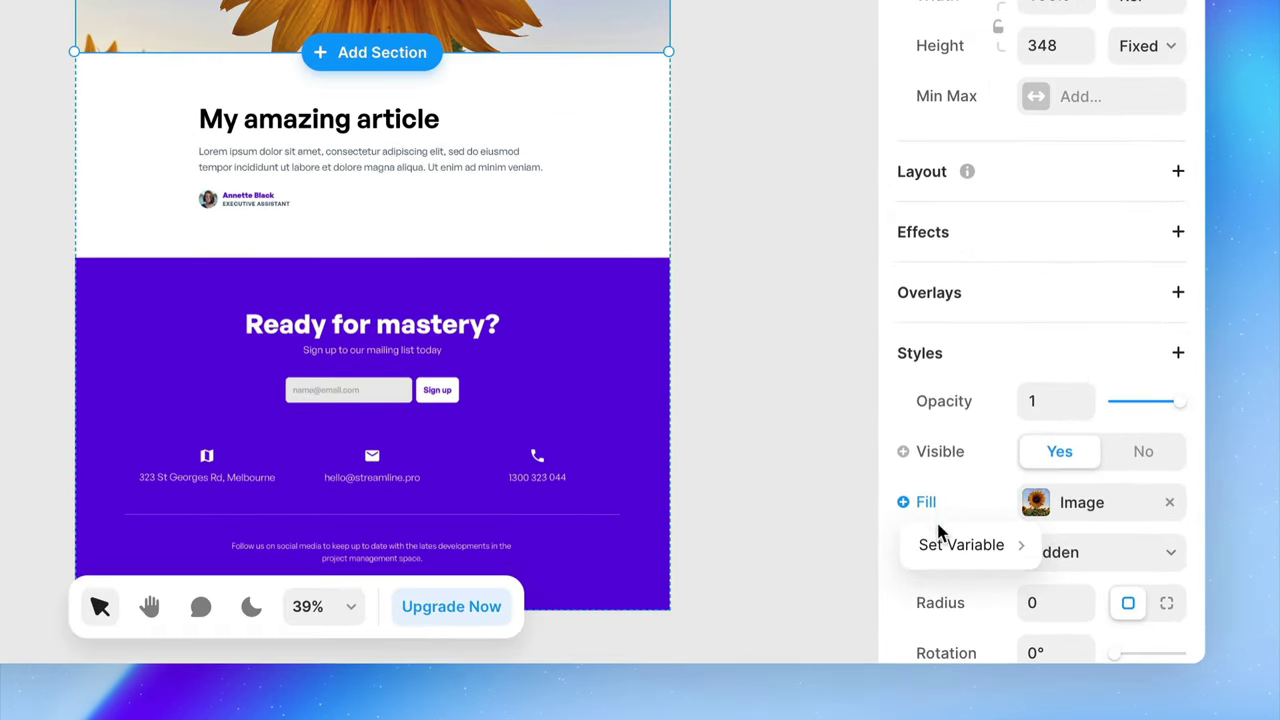
mouse_move(1010, 574)
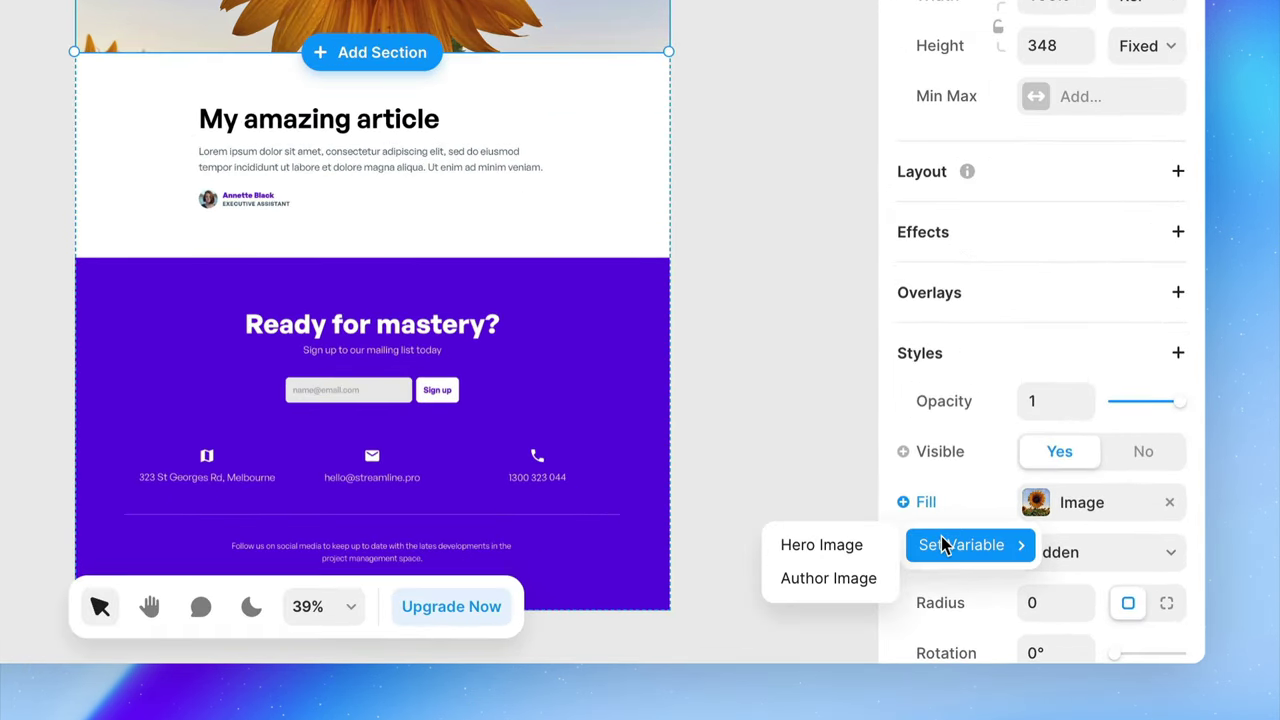
left_click(872, 548)
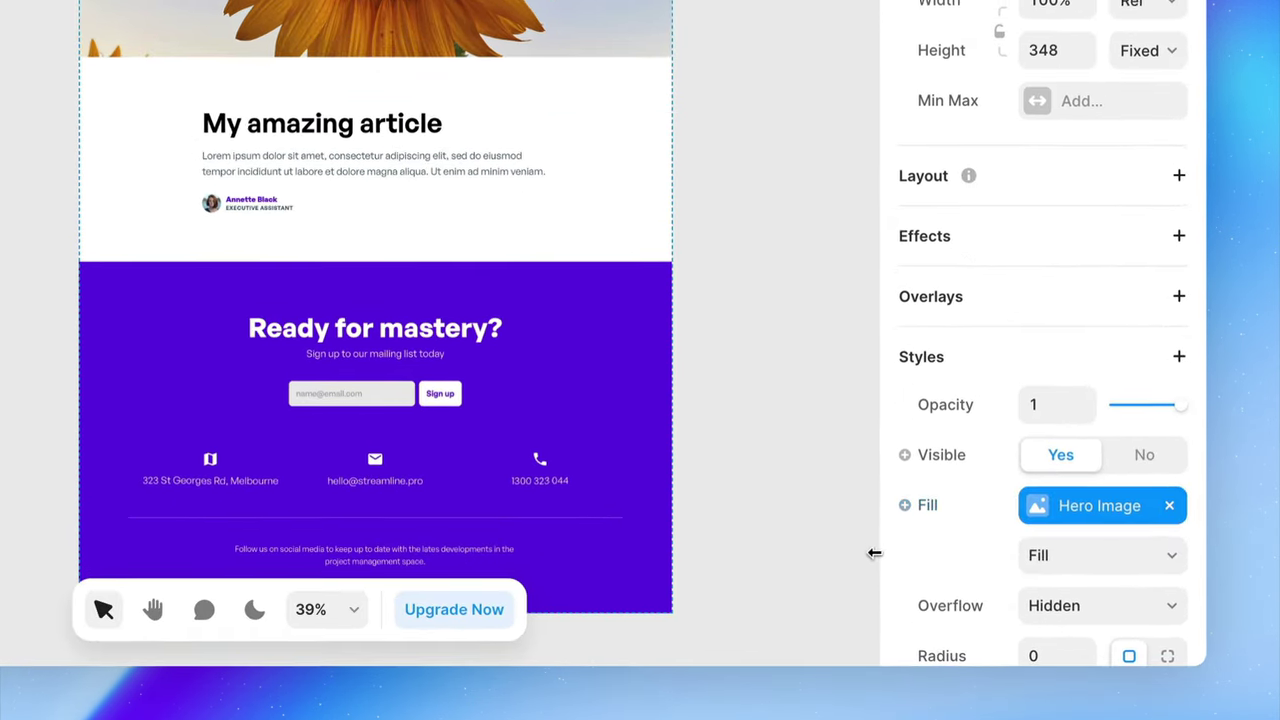
left_click(866, 560)
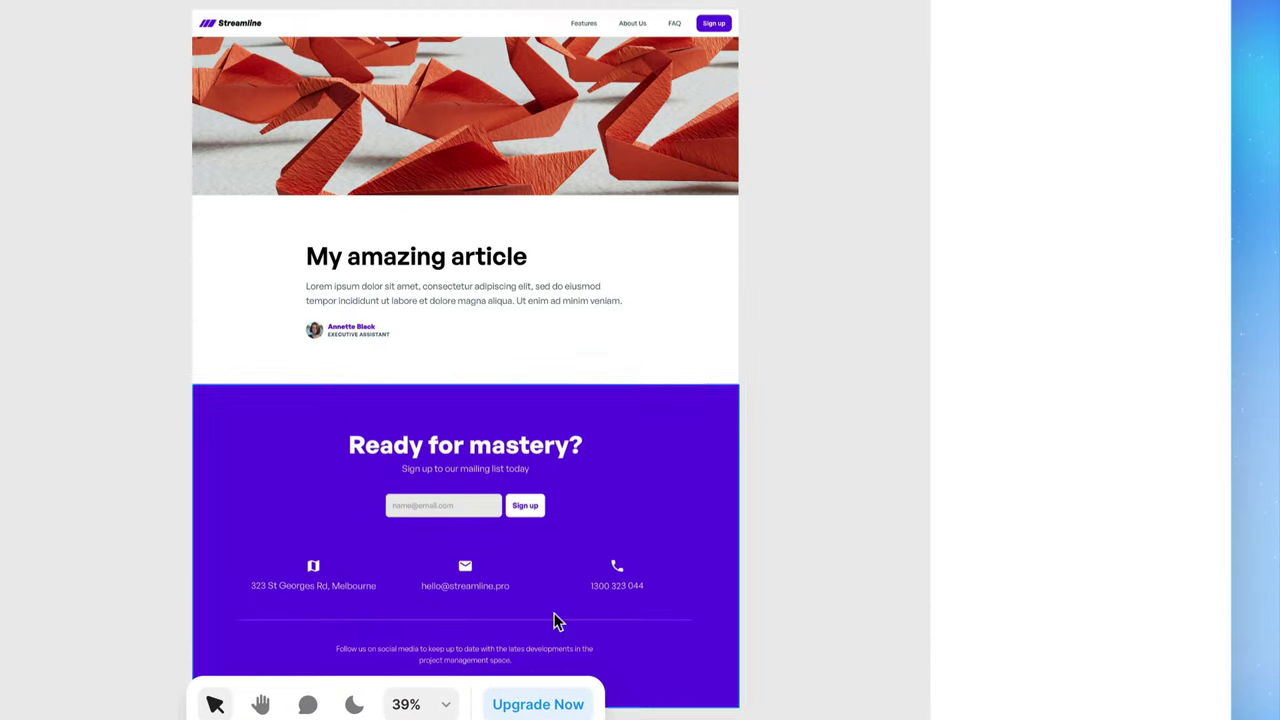
Step: Bind the lorem ipsum paragraph to the CMS Content field
left_click(510, 296)
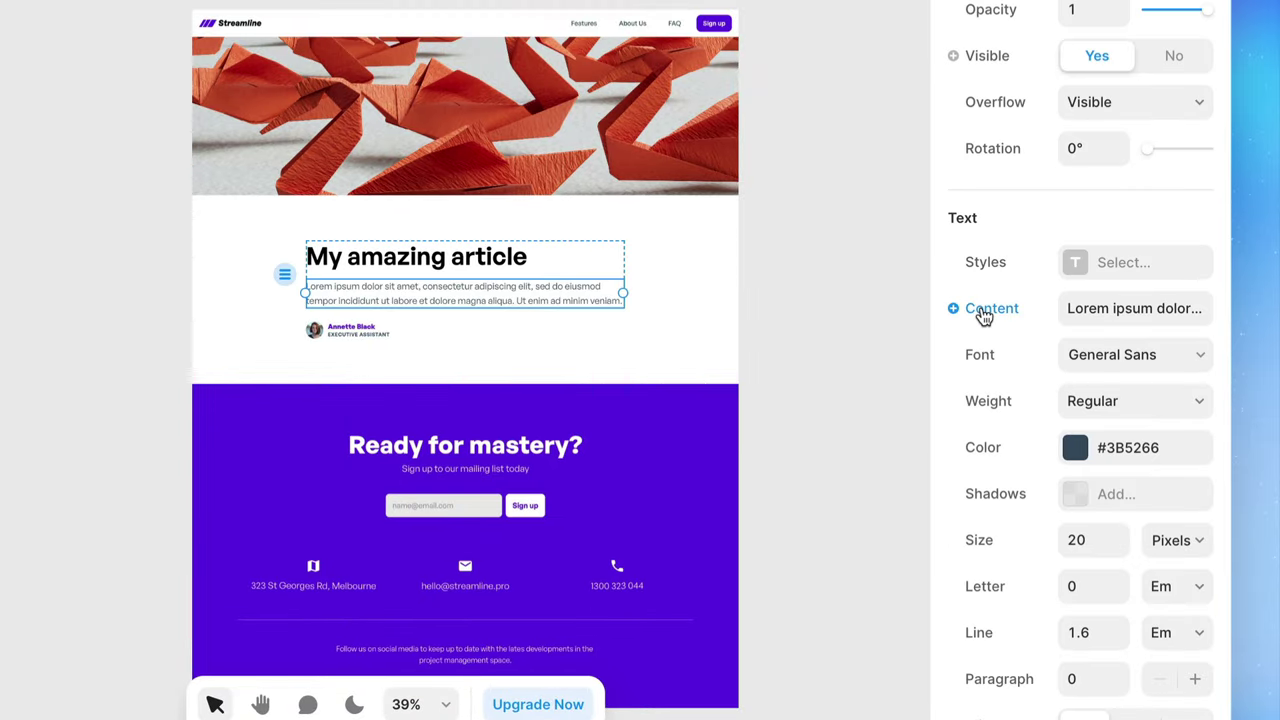
left_click(984, 314)
mouse_move(994, 346)
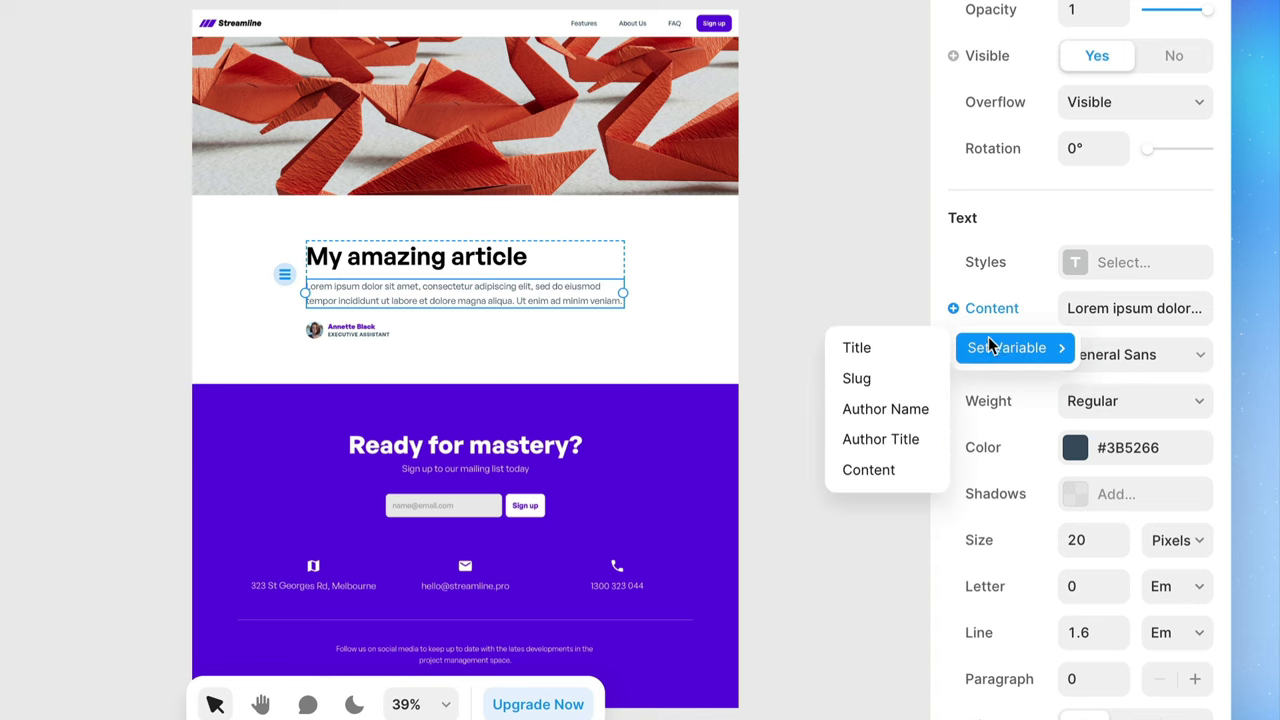
left_click(886, 466)
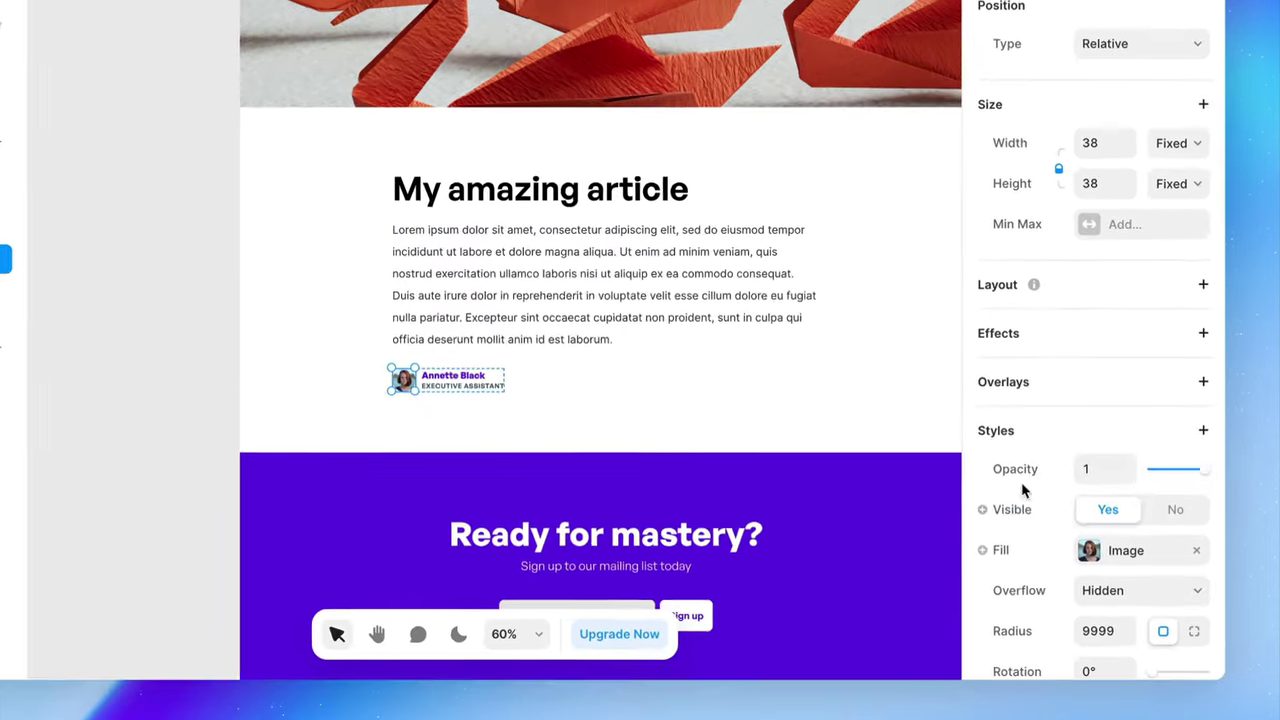
Step: Bind the author avatar fill to Author Image and the name to Author Name
left_click(976, 603)
mouse_move(956, 644)
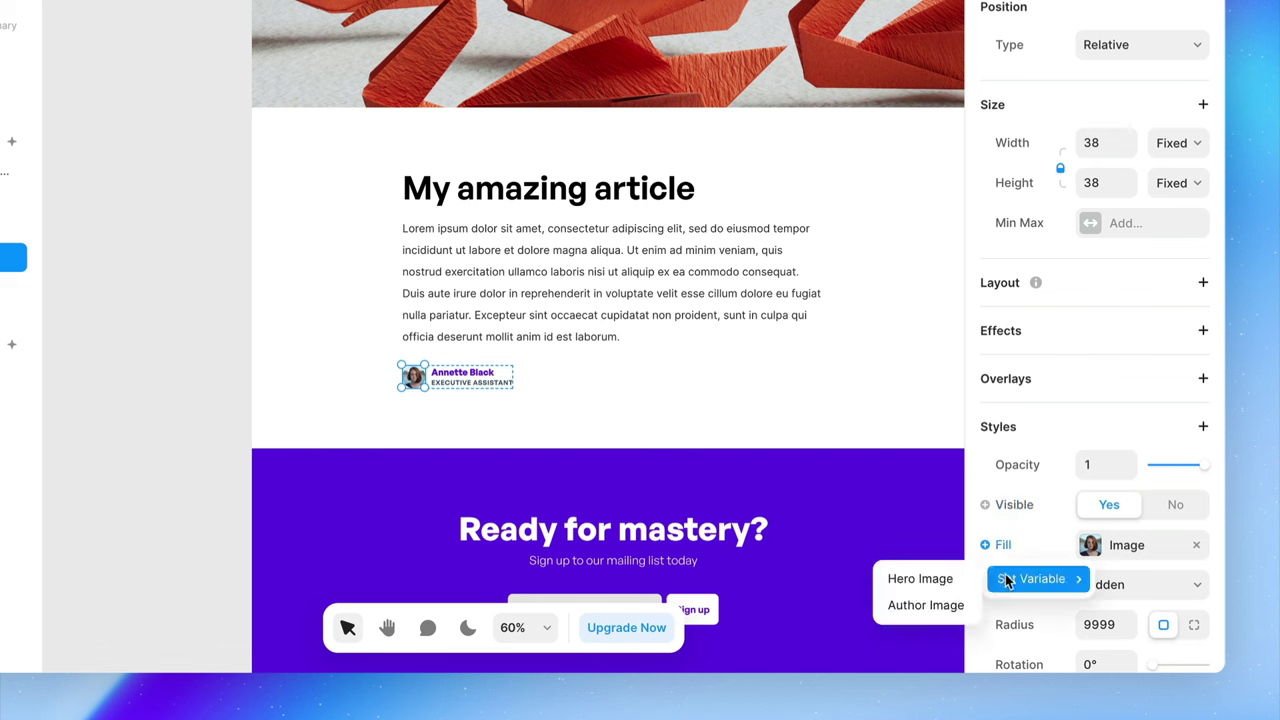
left_click(926, 605)
left_click(486, 378)
scroll(1106, 523, "down", 5)
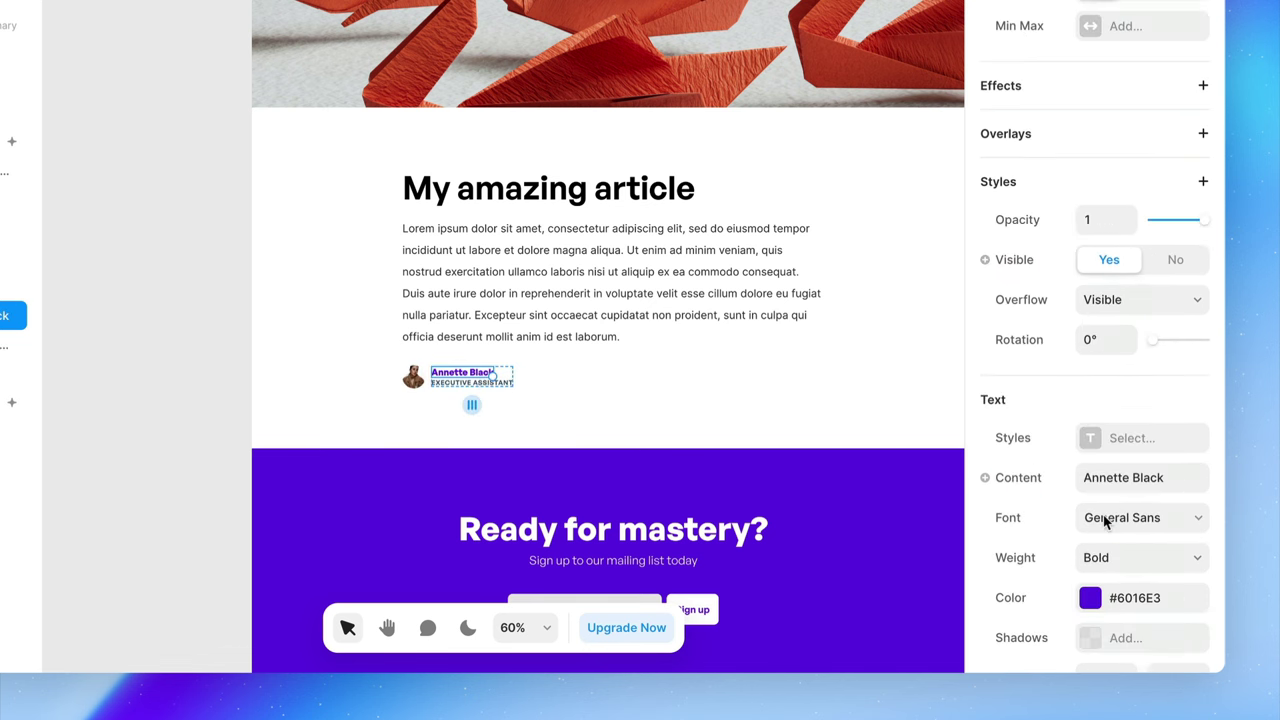
left_click(1020, 385)
mouse_move(1022, 414)
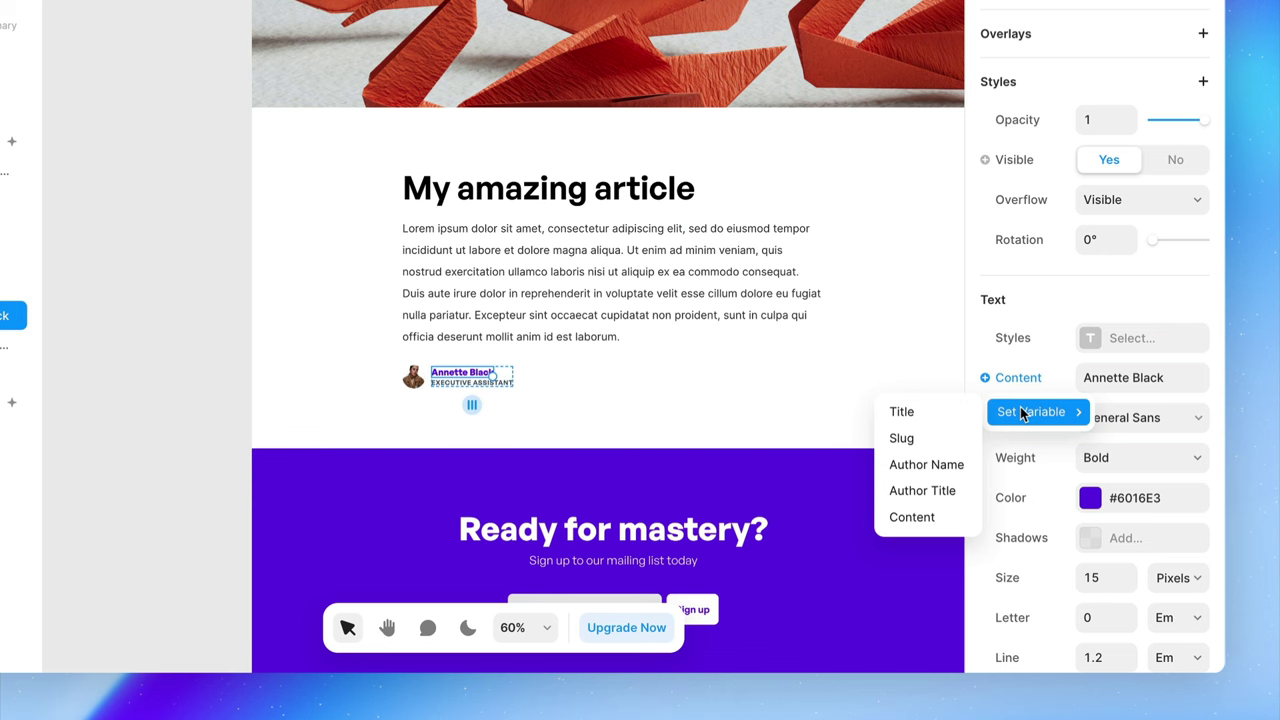
left_click(910, 466)
Step: Bind the author's job title text to Author Title and open the Blog collection
left_click(490, 382)
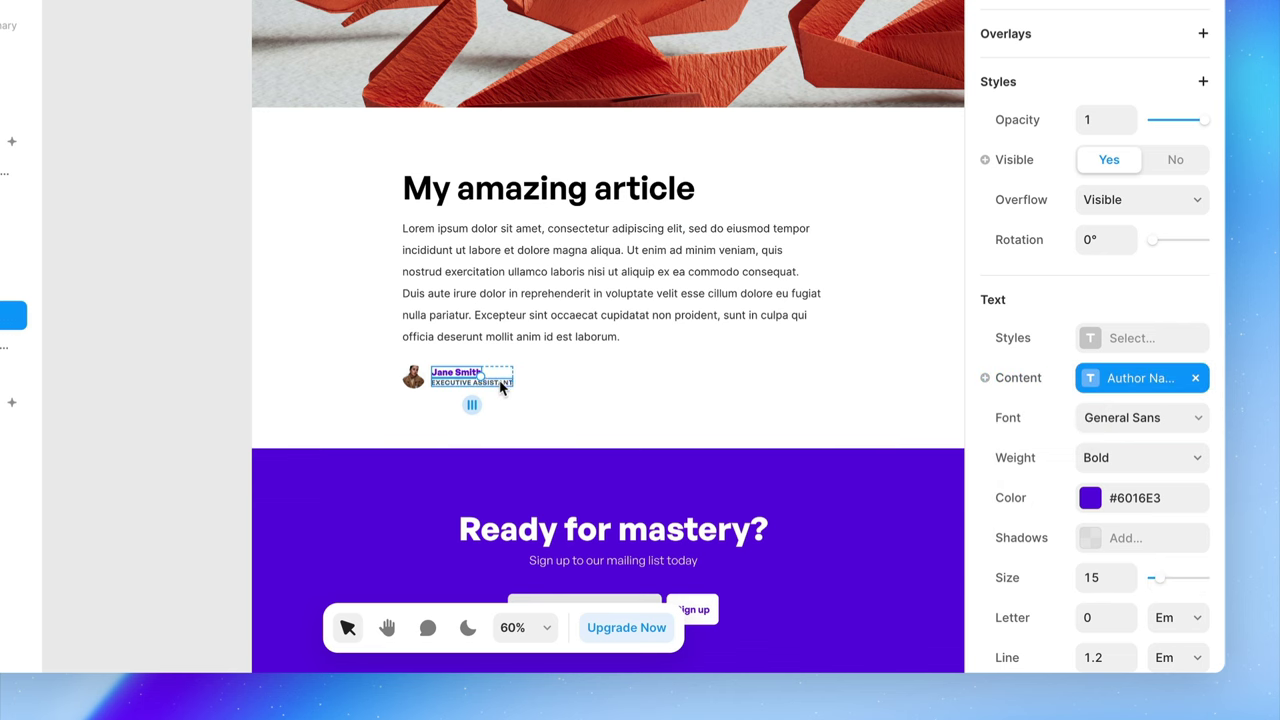
scroll(1228, 488, "down", 5)
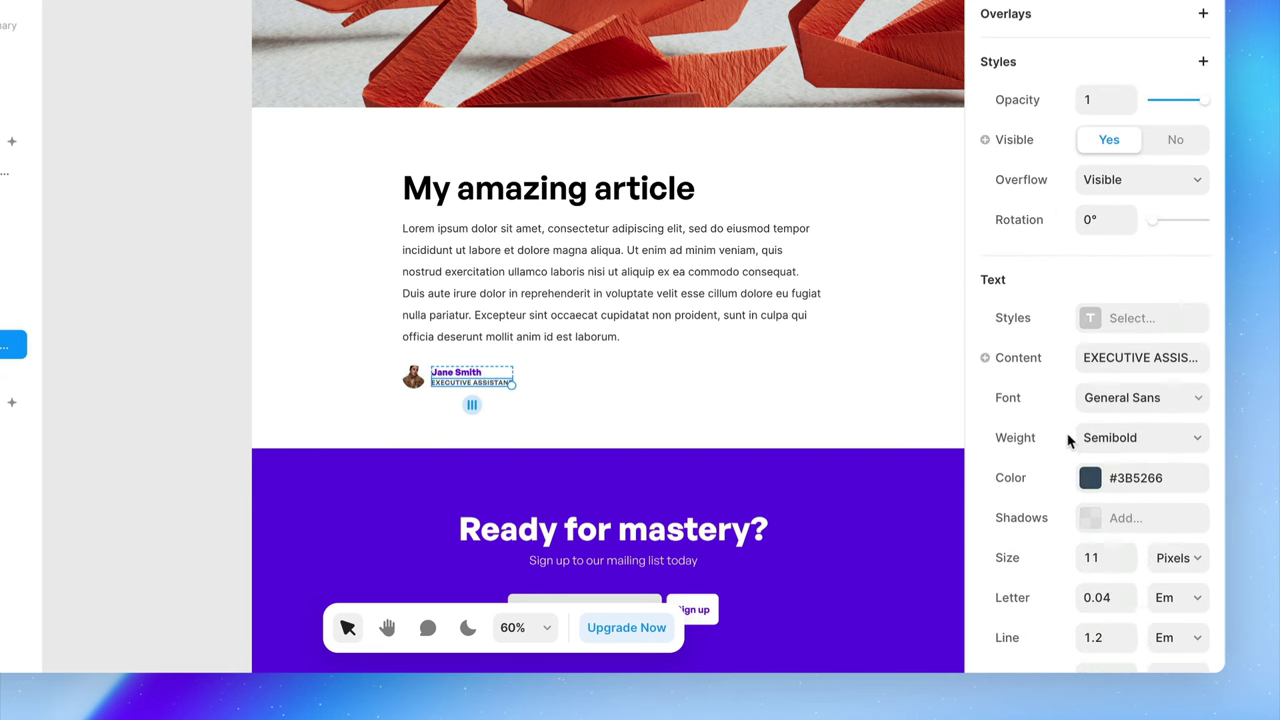
left_click(1020, 357)
mouse_move(1024, 398)
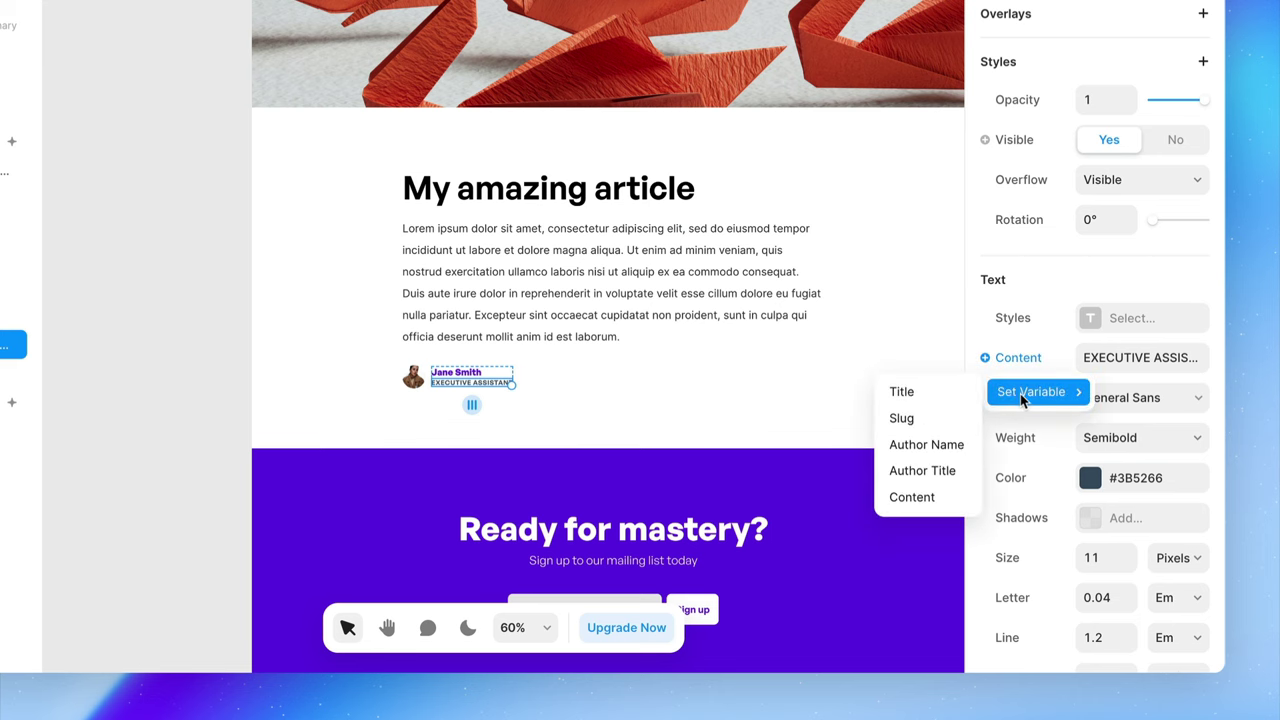
left_click(935, 470)
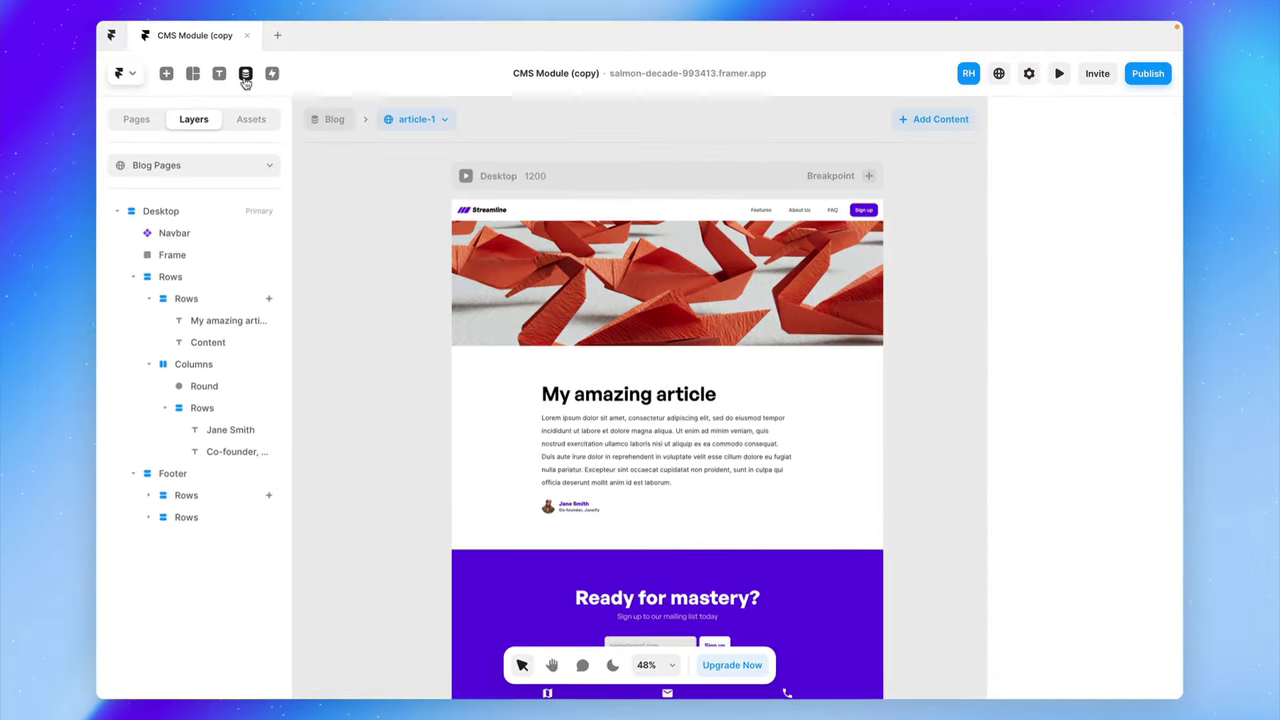
left_click(245, 76)
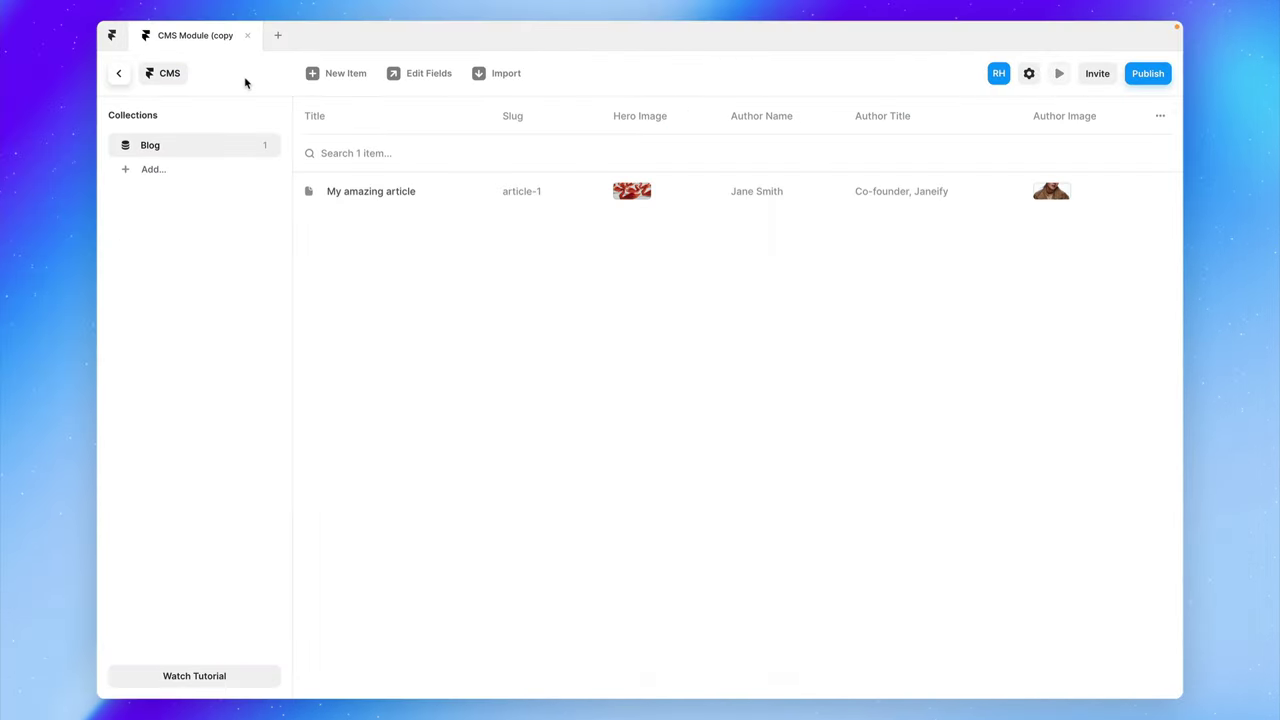
Step: Retitle the first Blog item to 'My incredible article'
left_click(400, 191)
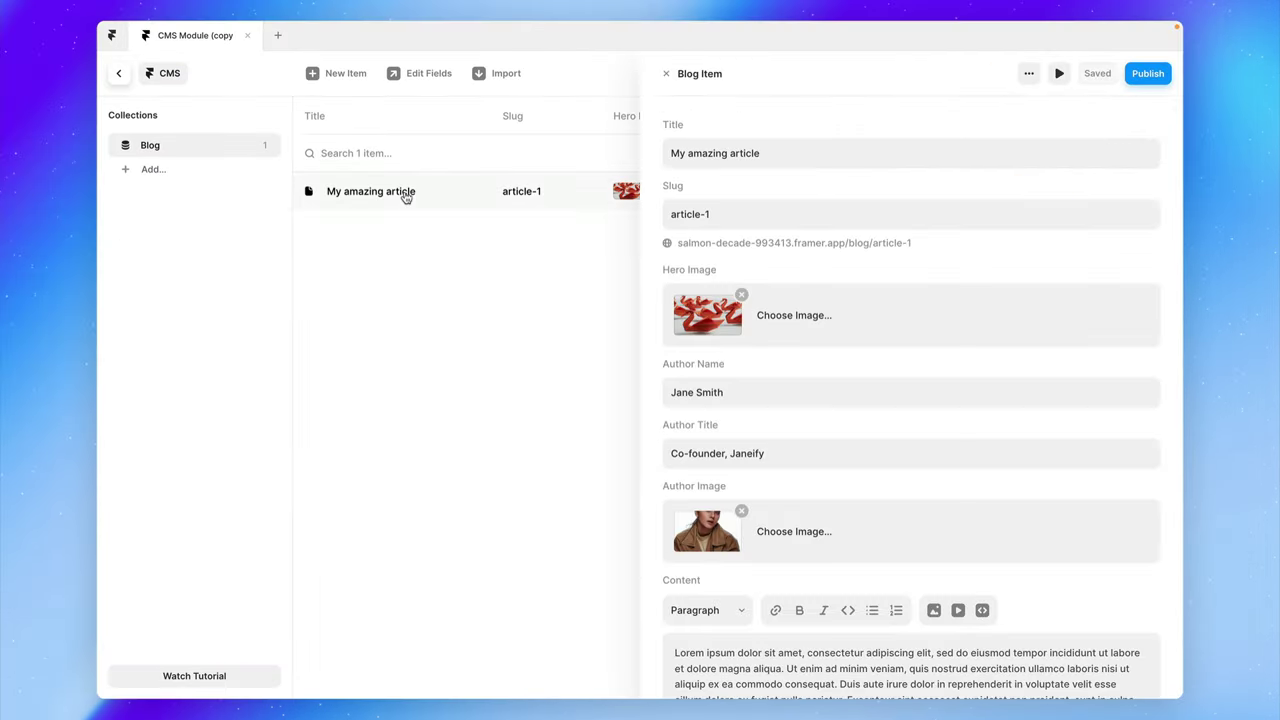
left_click(776, 155)
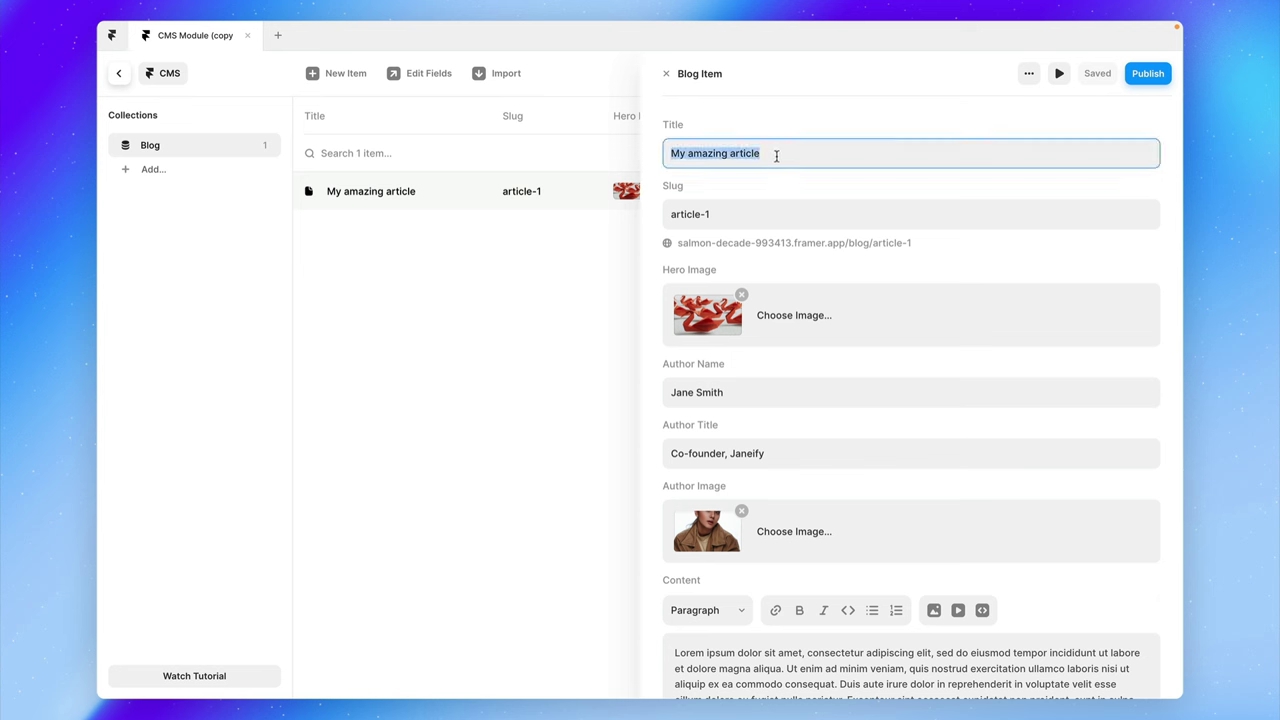
type("My incredib")
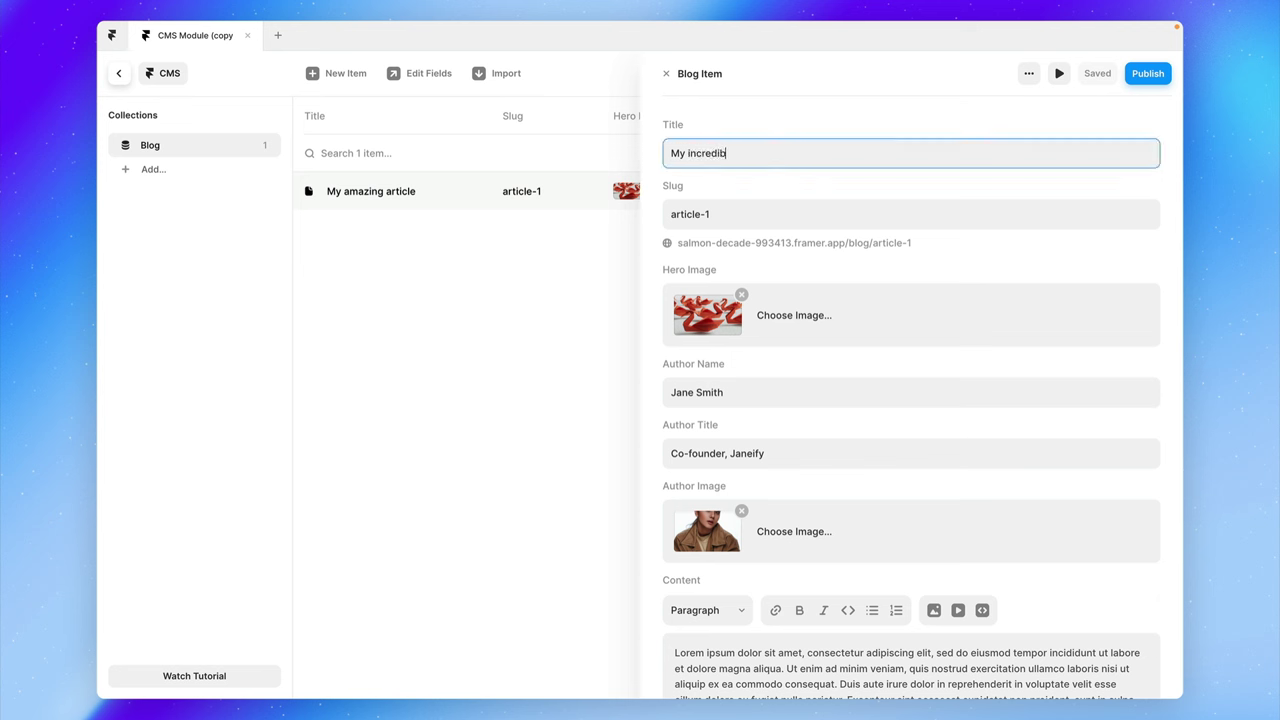
type("le article")
key("Escape")
left_click(119, 74)
Step: Title the second item 'My 5 top tips for Framer' and give it a stock hero photo
left_click(690, 394)
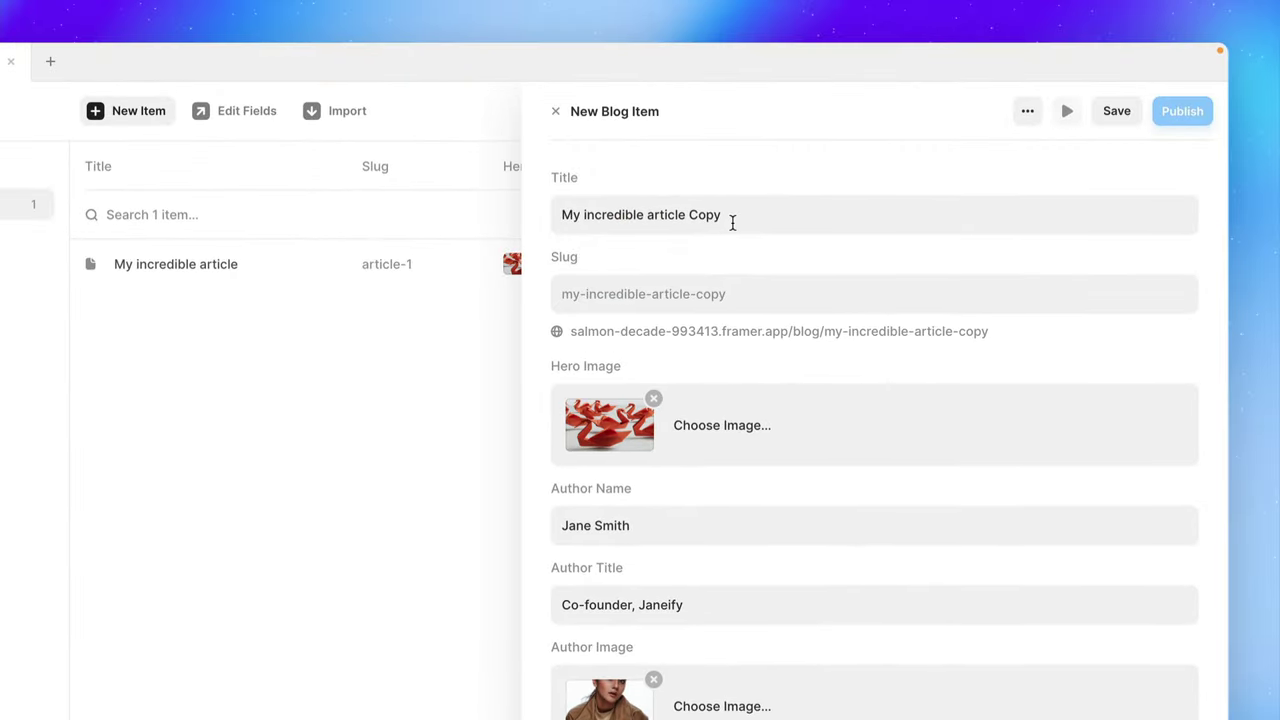
triple_click(732, 223)
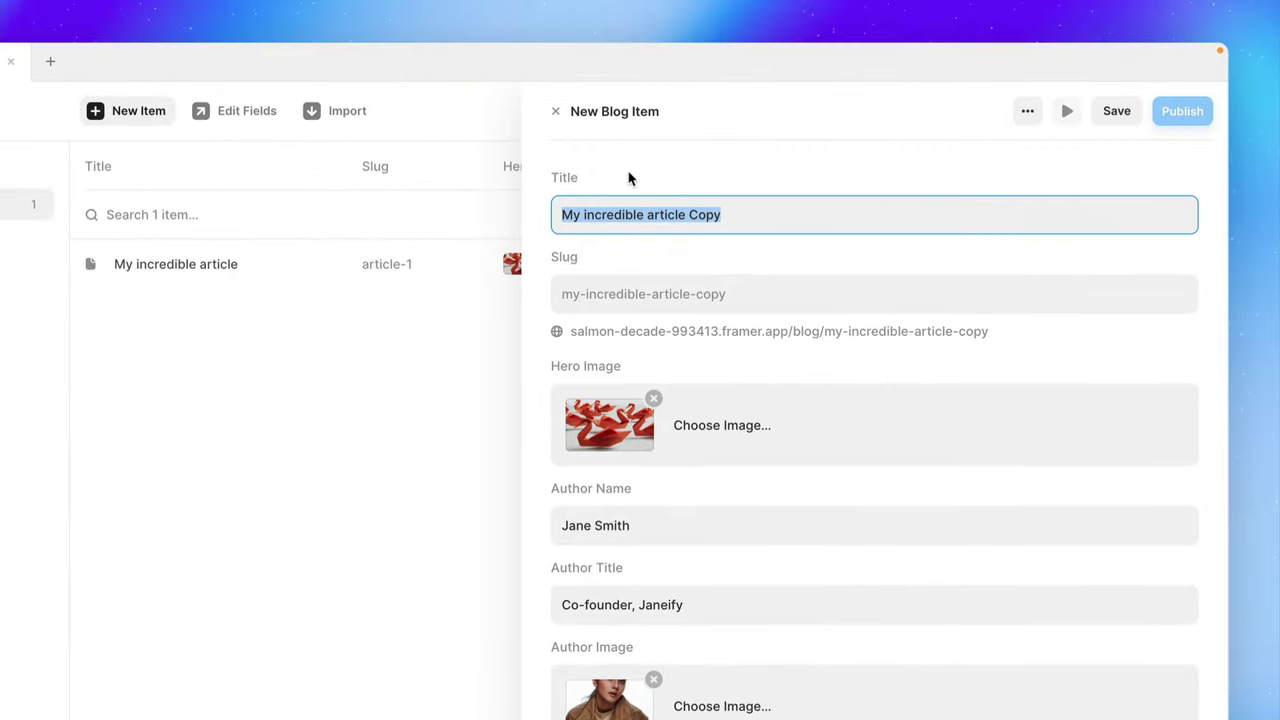
type("My 5 top tips for Framer")
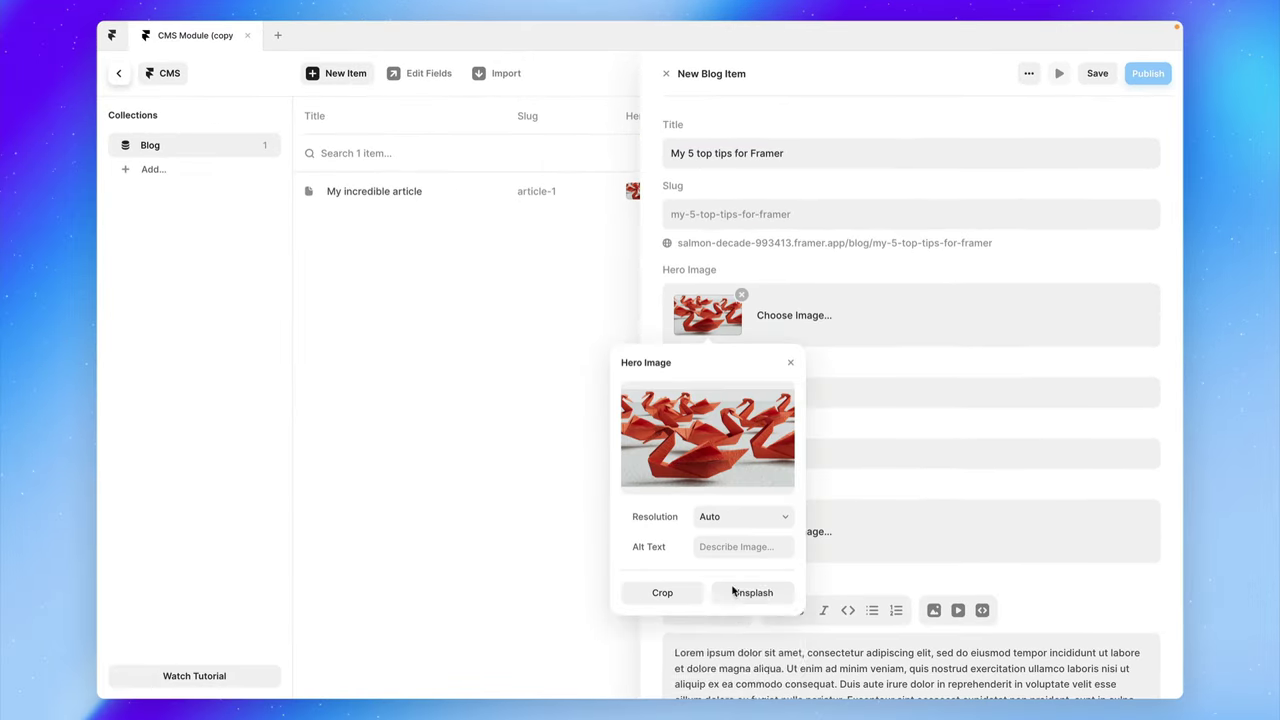
left_click(737, 591)
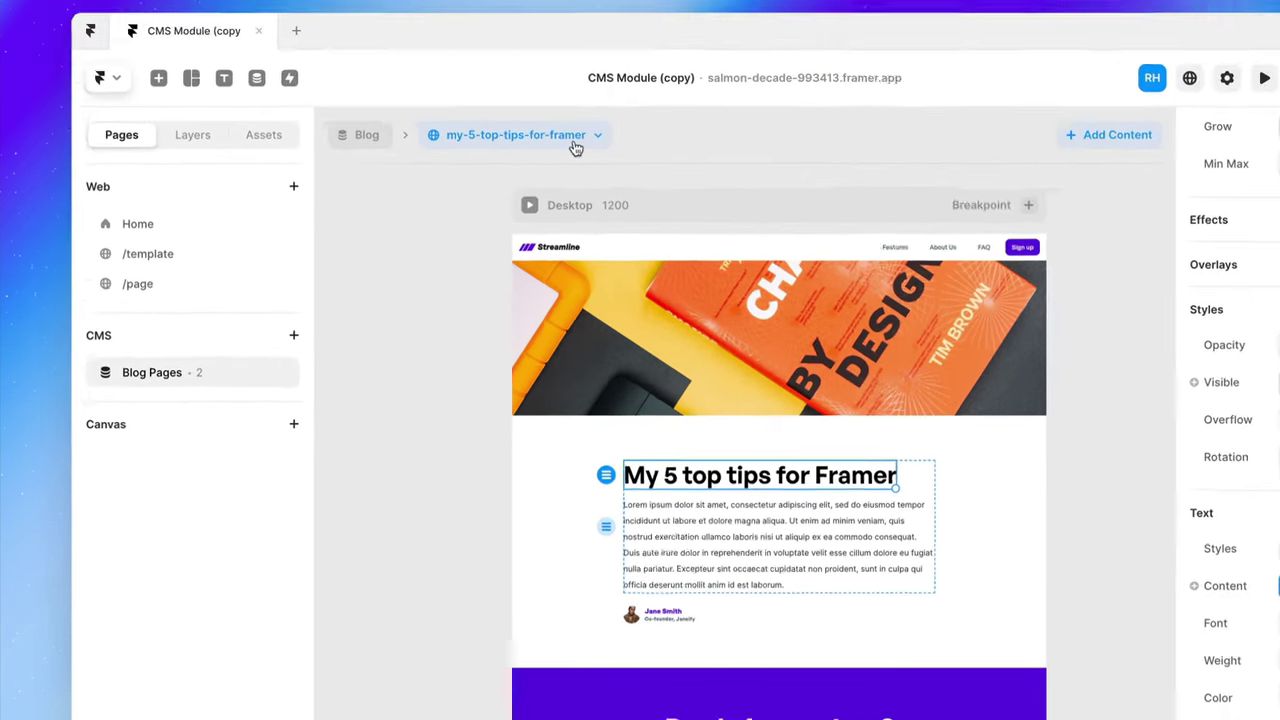
left_click(650, 38)
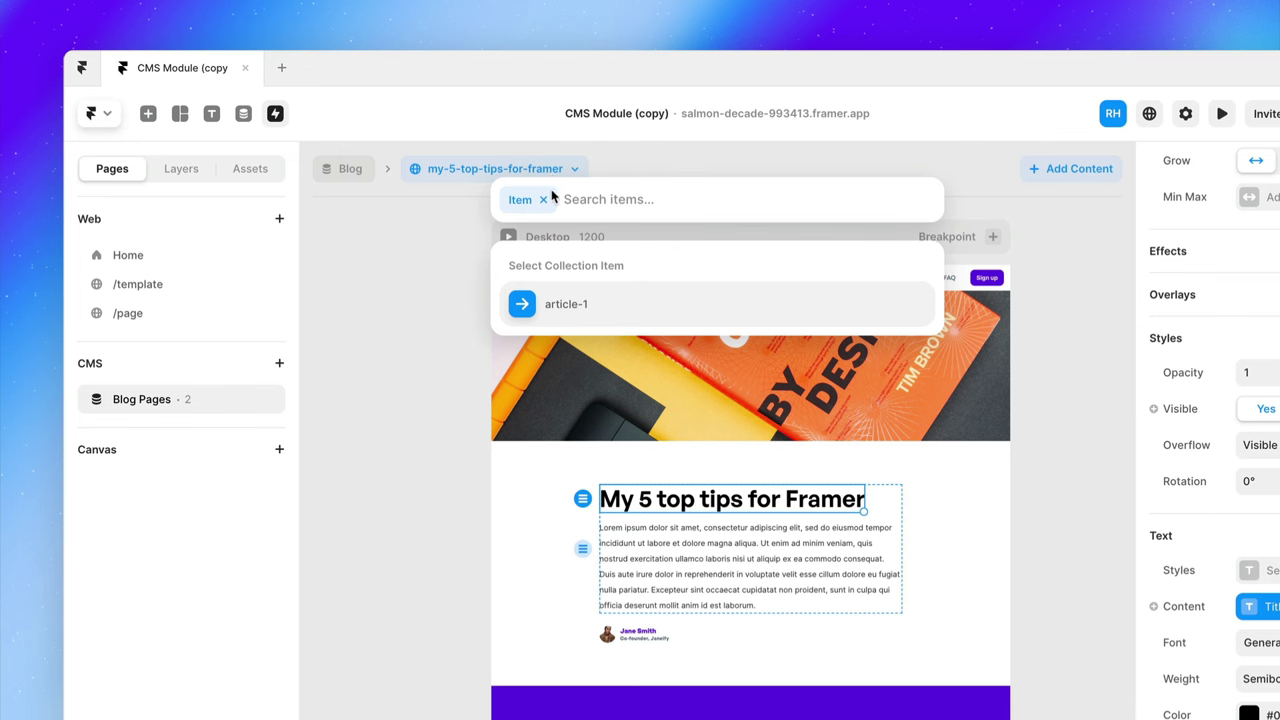
left_click(581, 296)
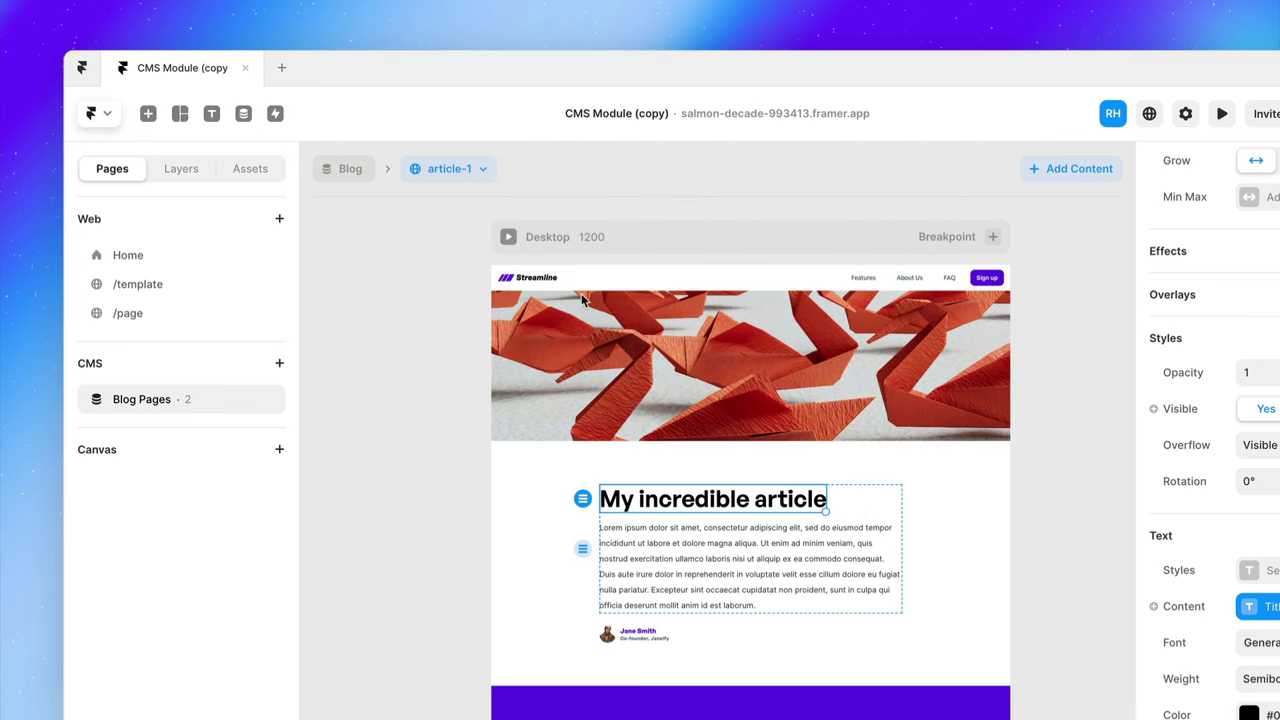
left_click(1100, 460)
left_click(466, 170)
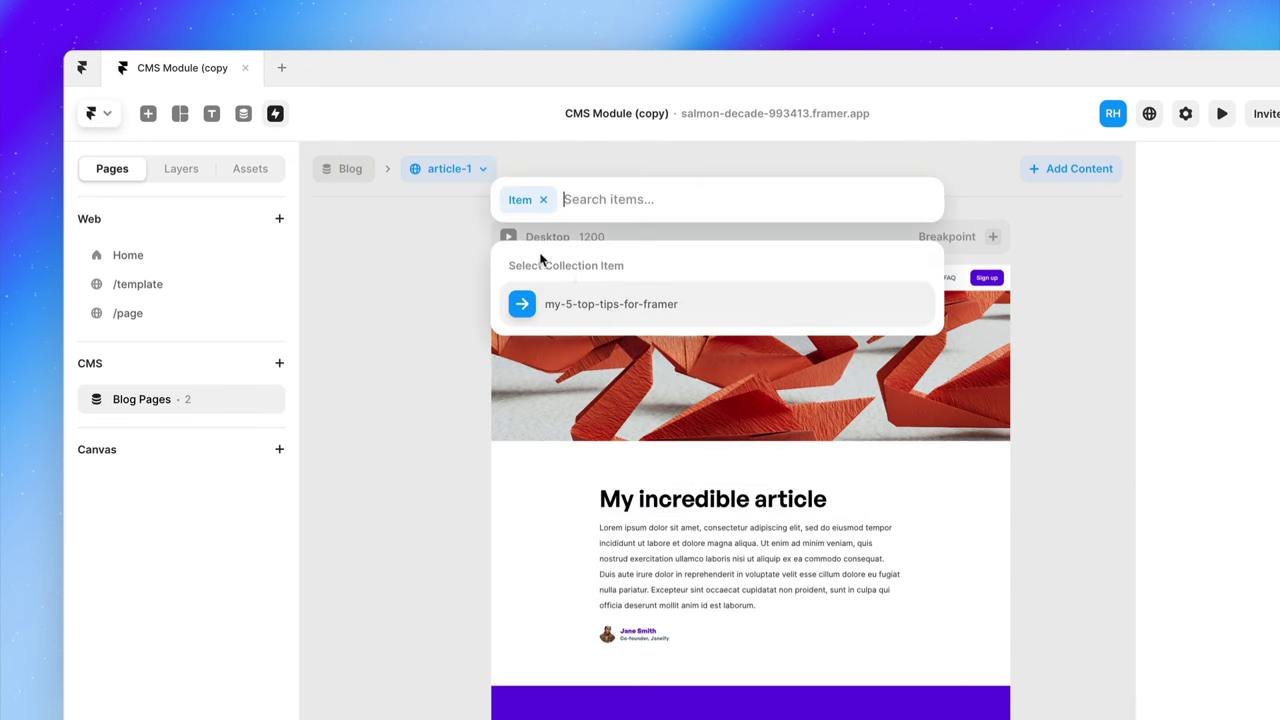
left_click(611, 304)
scroll(1035, 500, "down", 5)
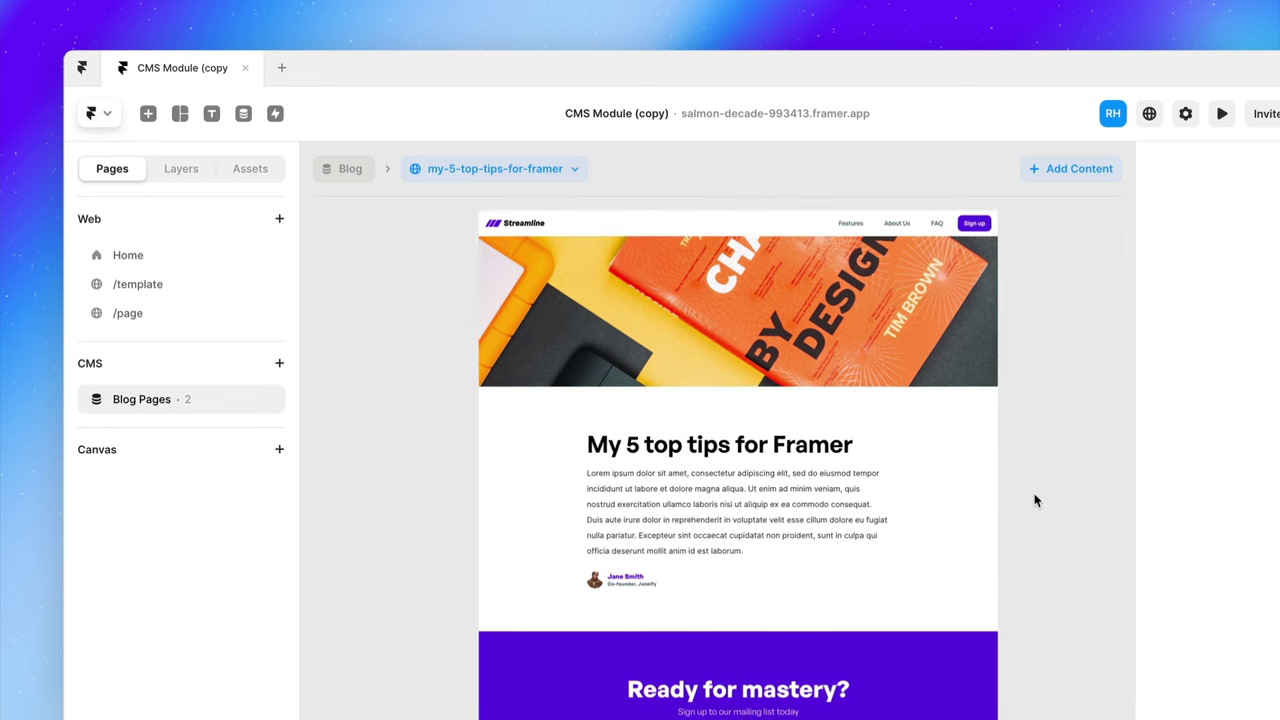
scroll(1035, 500, "up", 4)
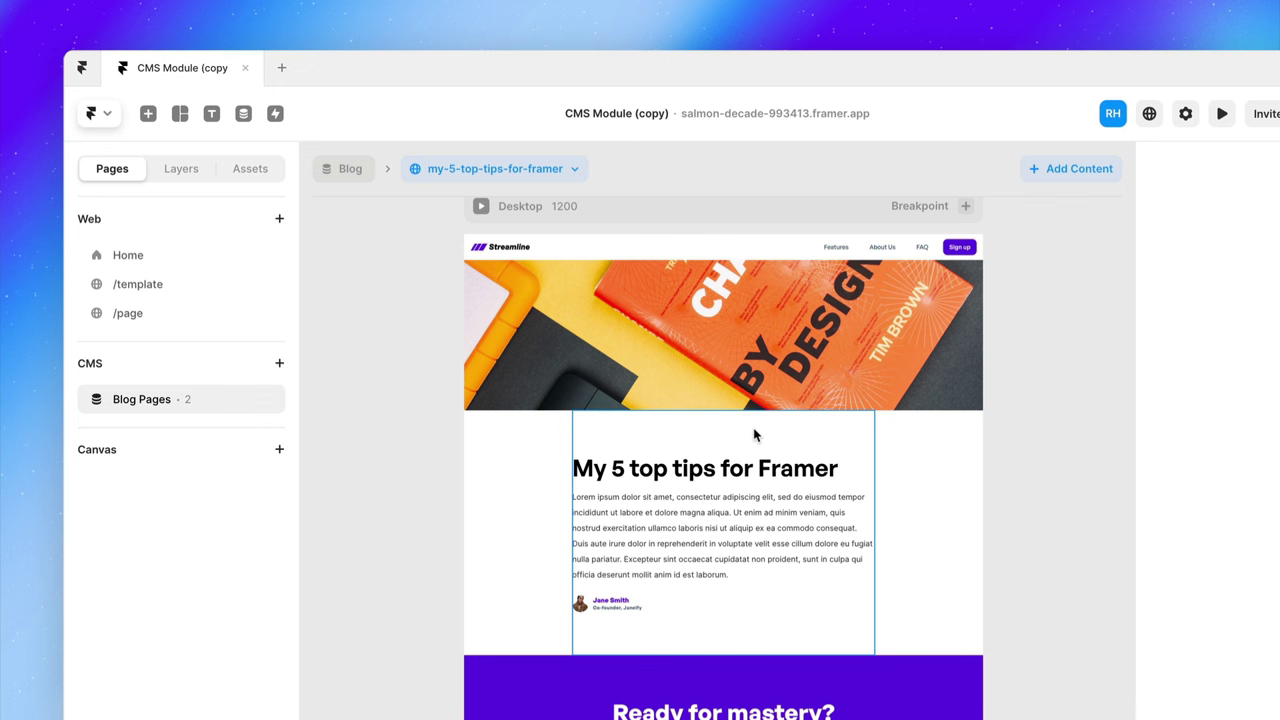
Step: Set the template's article title heading to font size 36
left_click(762, 458)
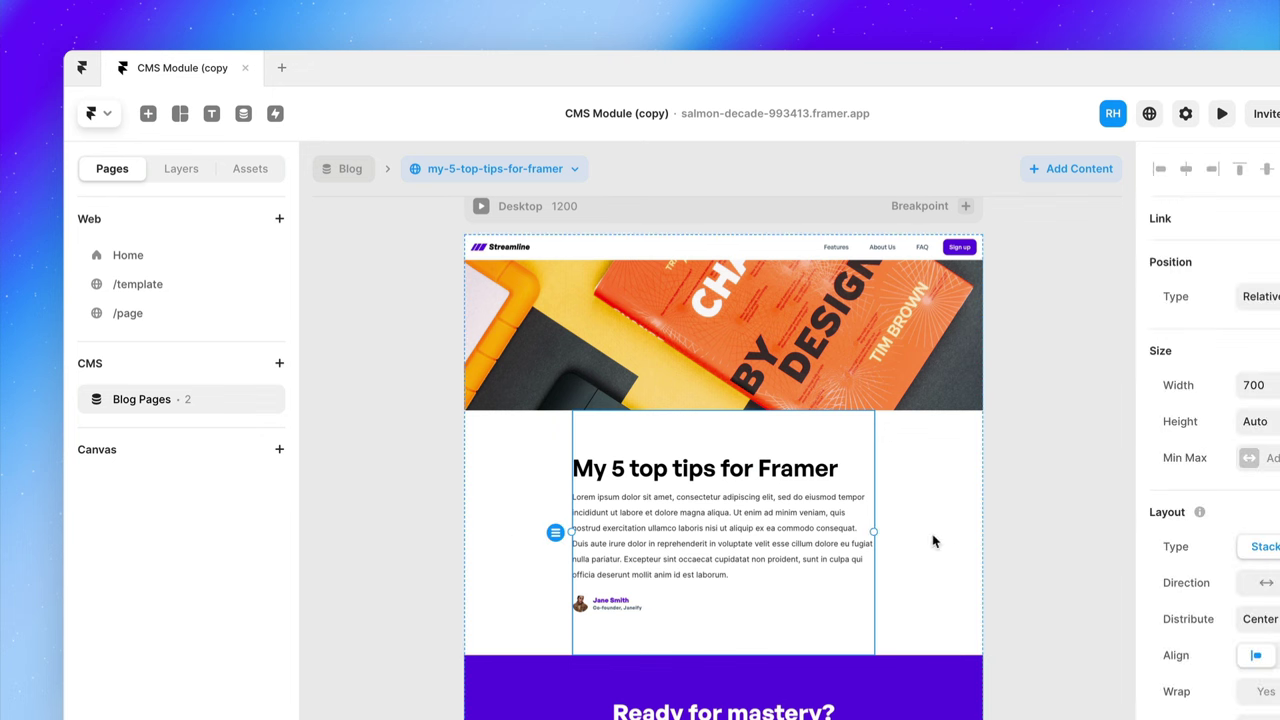
left_click(760, 468)
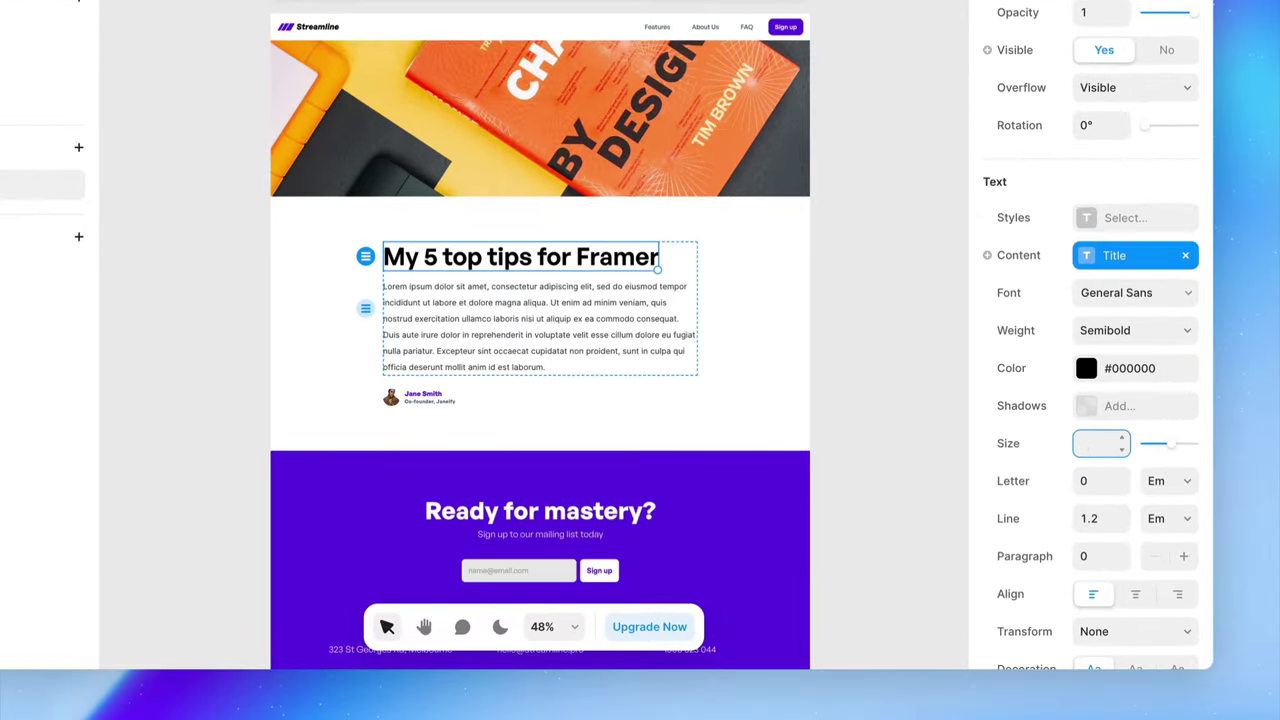
type("36")
key("Return")
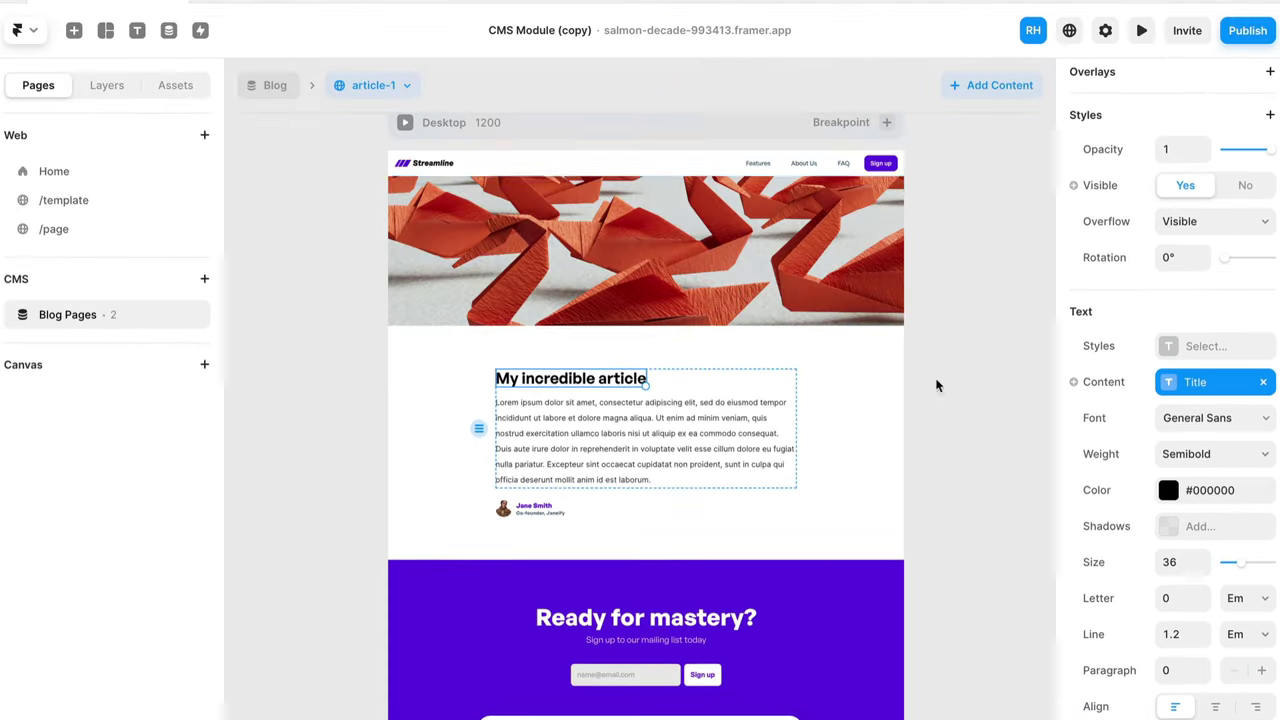
left_click(335, 374)
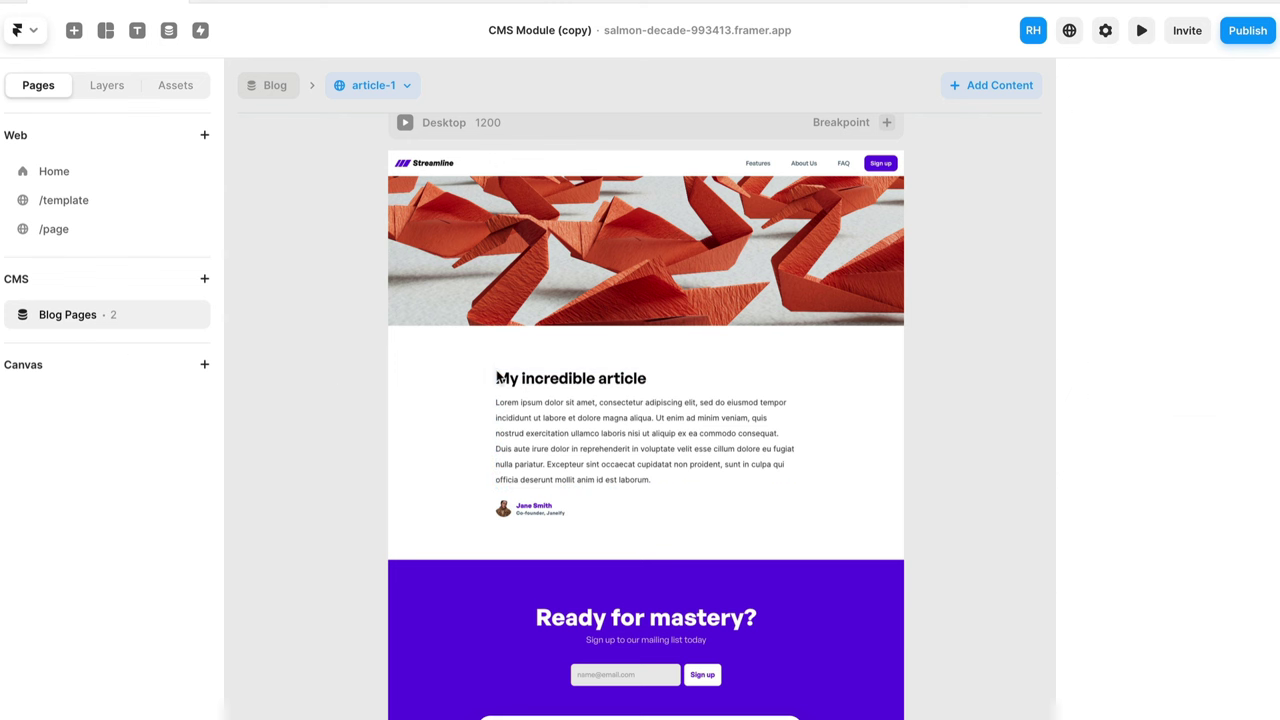
left_click(710, 350)
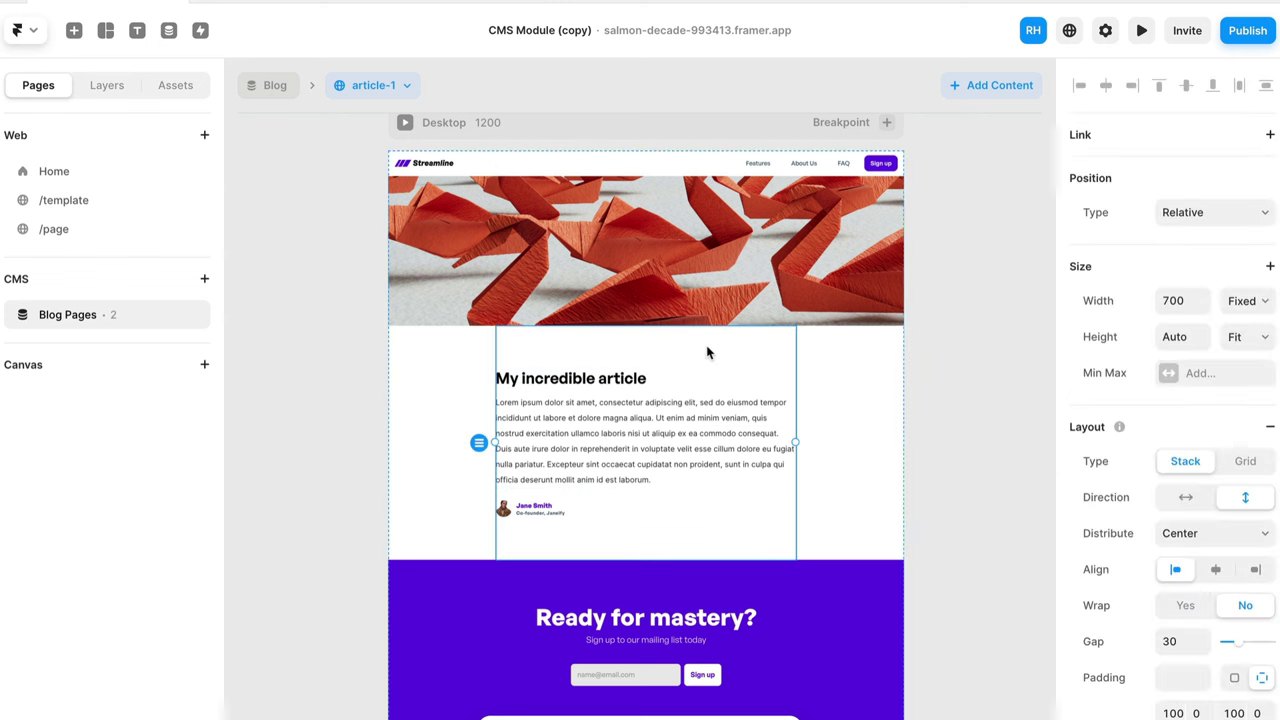
left_click(623, 374)
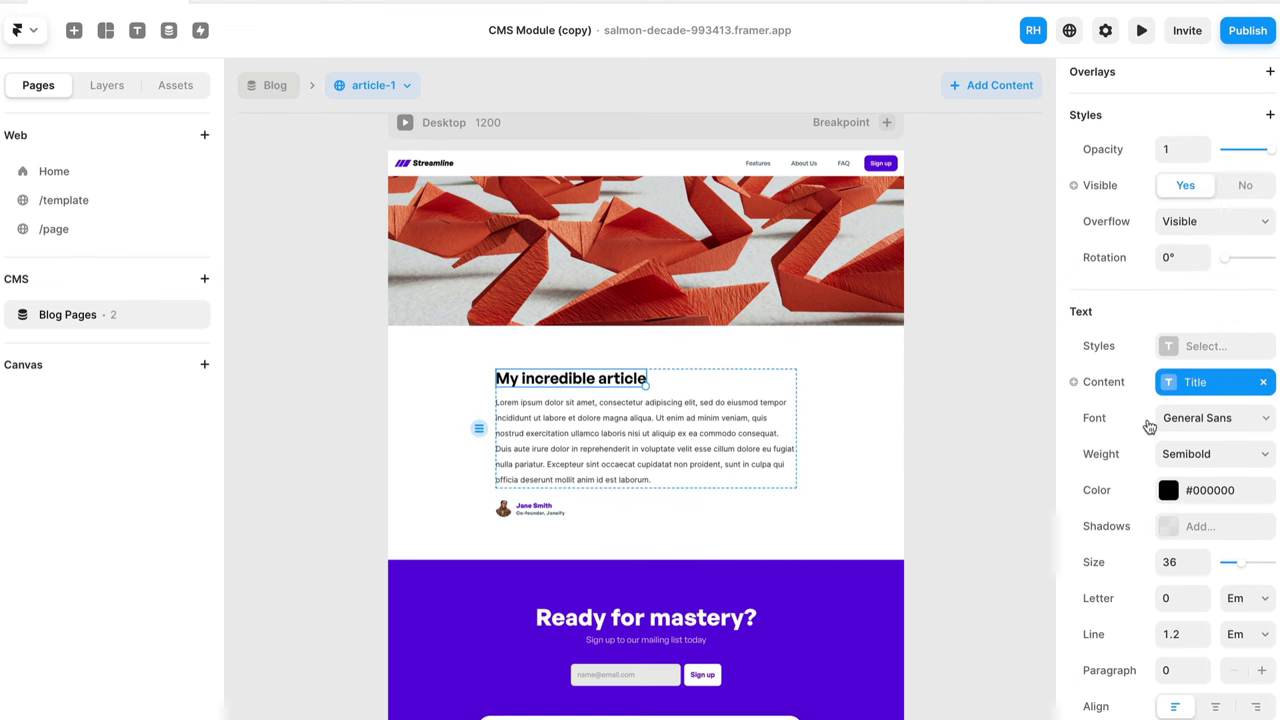
left_click(1109, 393)
mouse_move(1111, 413)
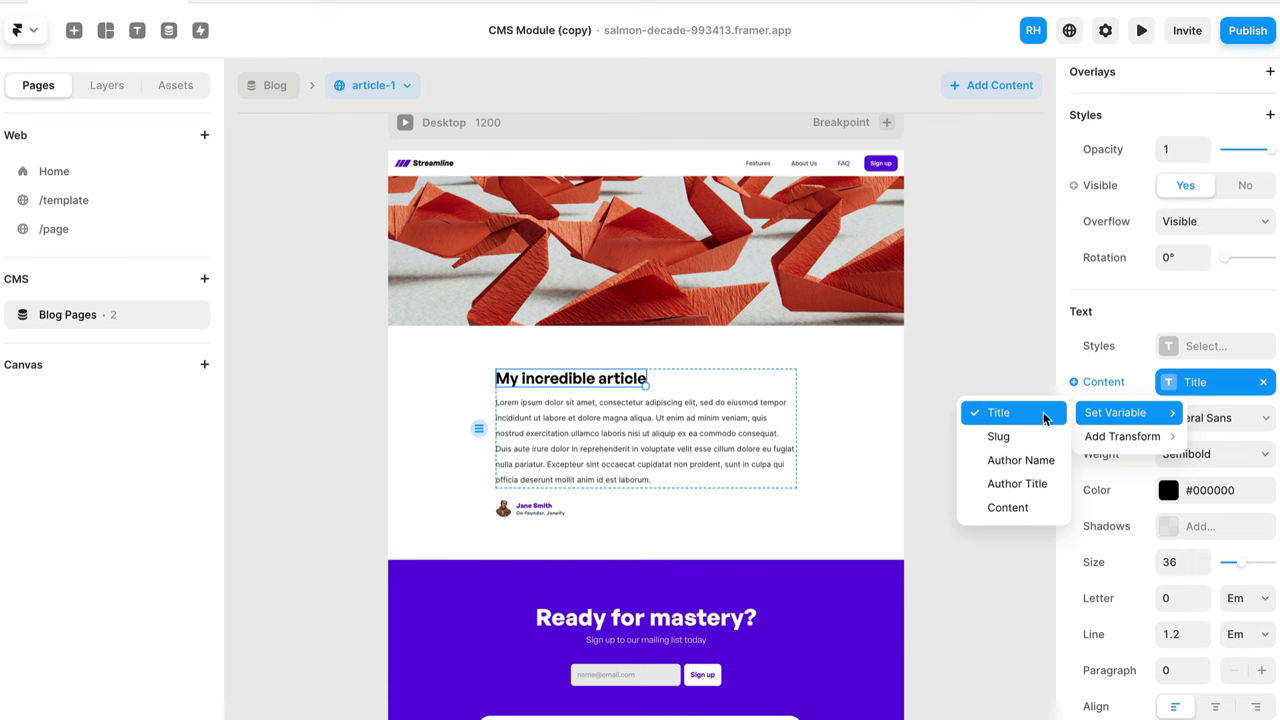
left_click(990, 428)
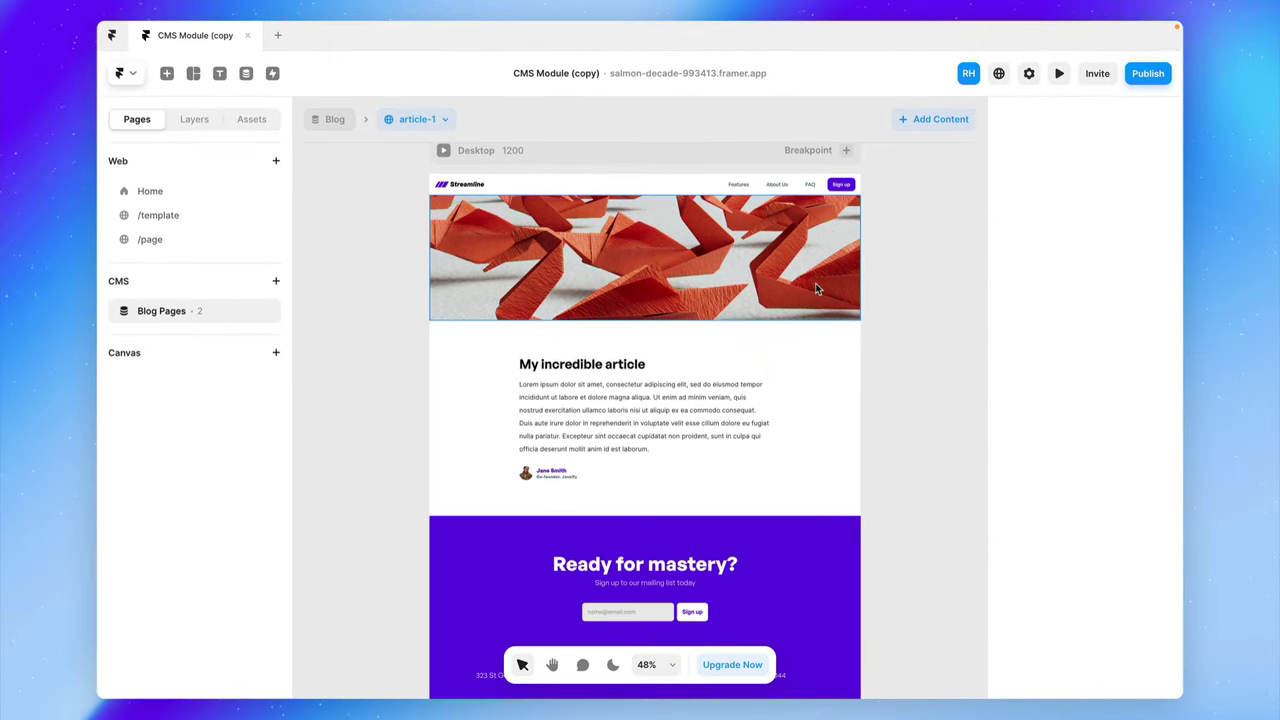